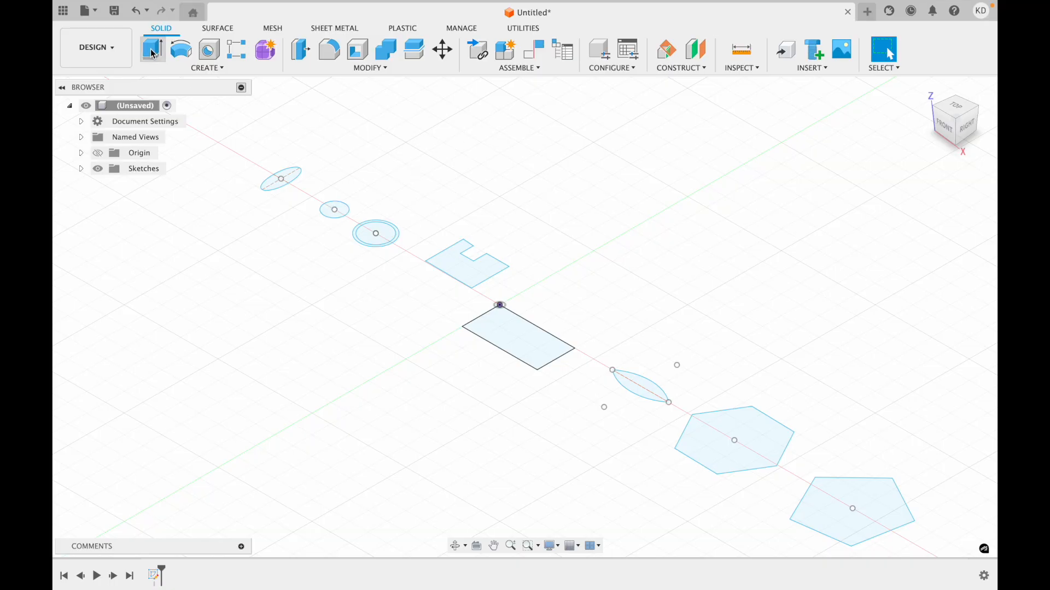
left_click(206, 70)
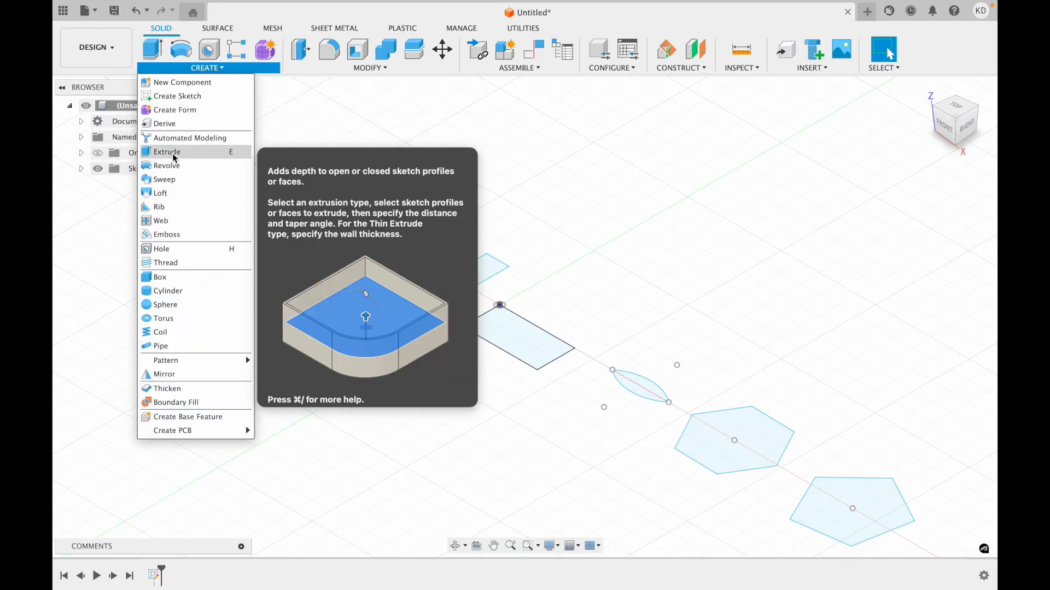
left_click(174, 153)
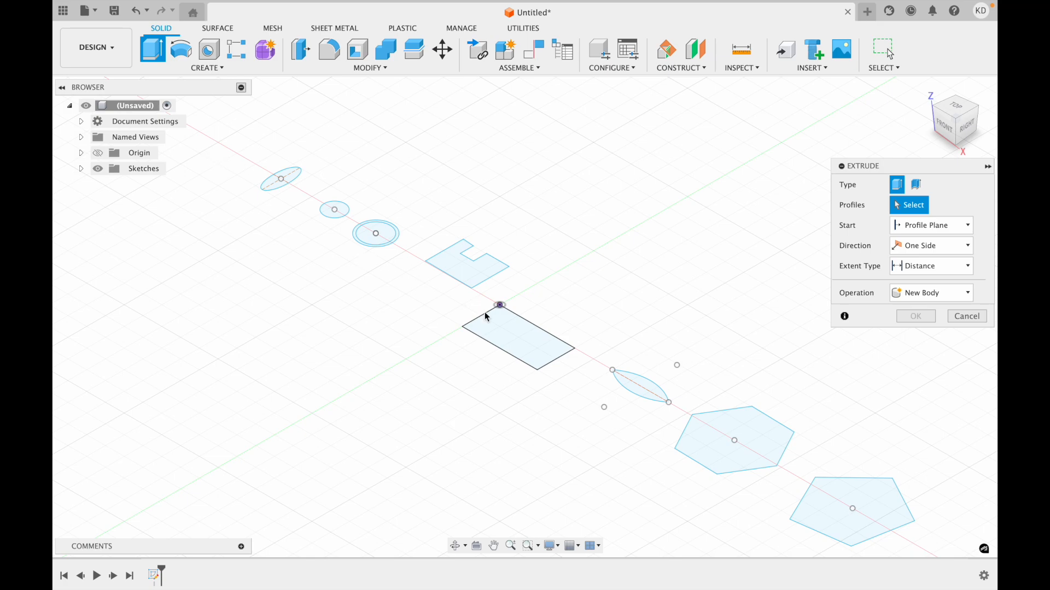
left_click(503, 332)
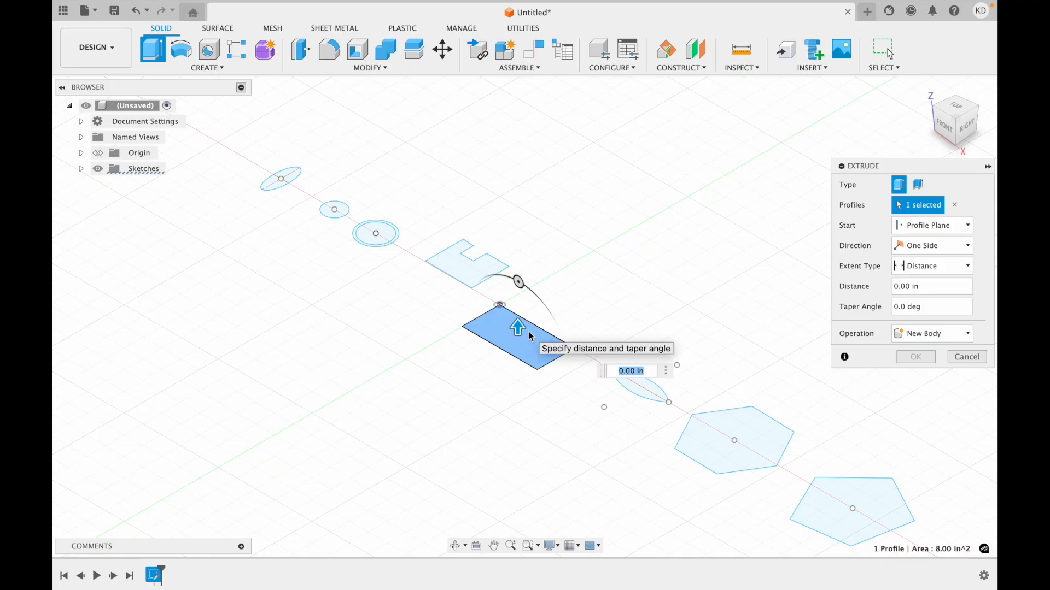
left_click(715, 419)
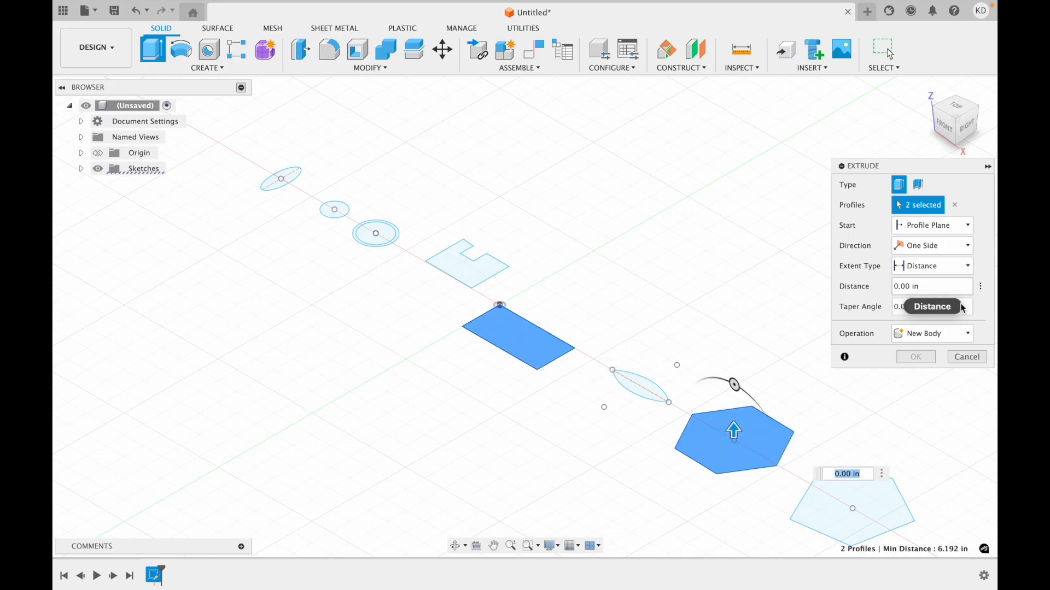
left_click(961, 360)
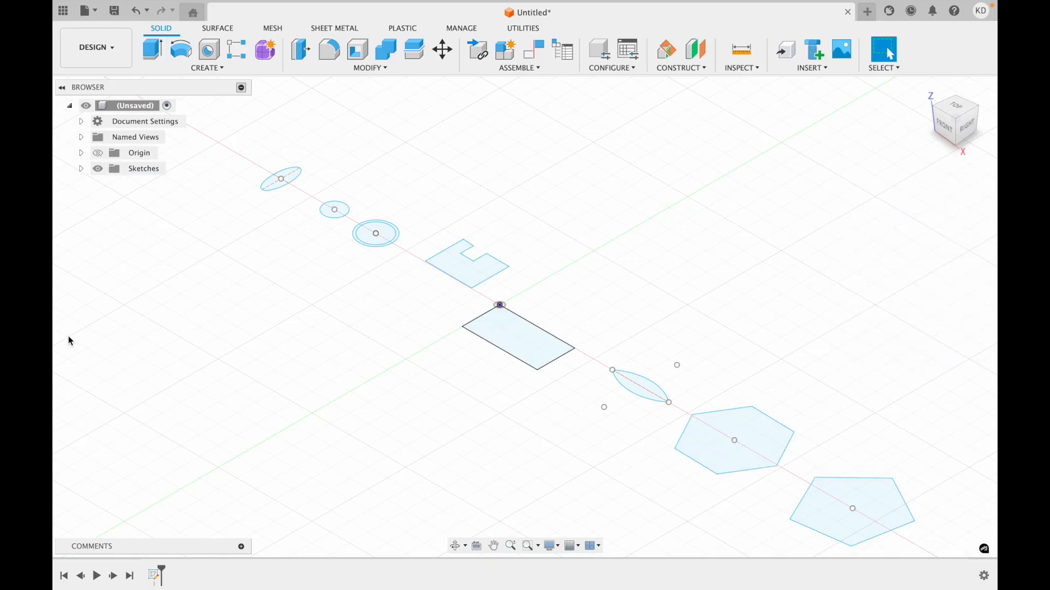
Extrude the rectangle at the origin 5 in as a new body, and make the sketch containing all profiles visible again.
left_click(560, 354)
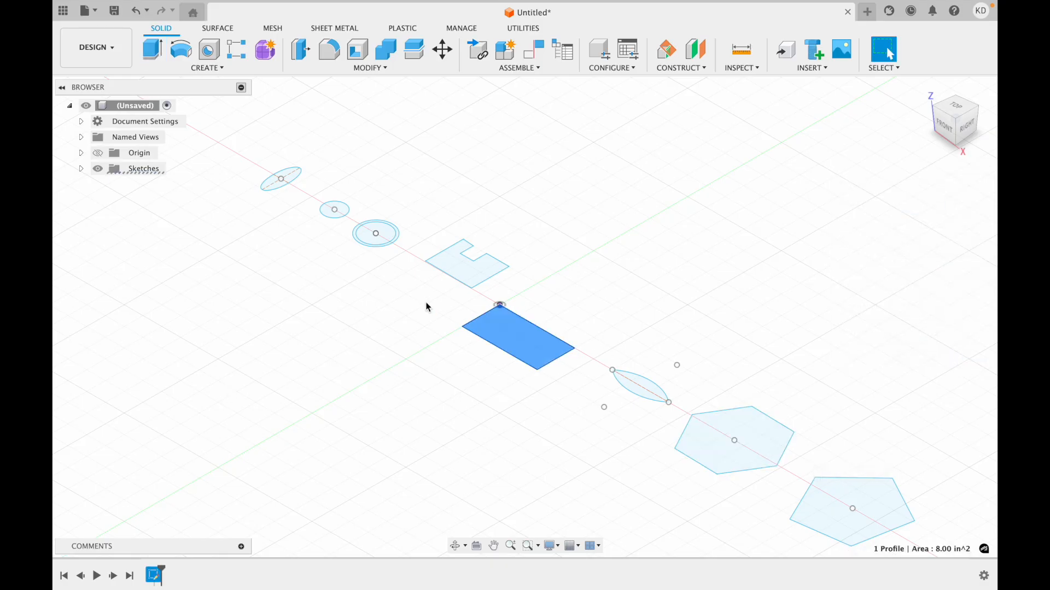
left_click(152, 49)
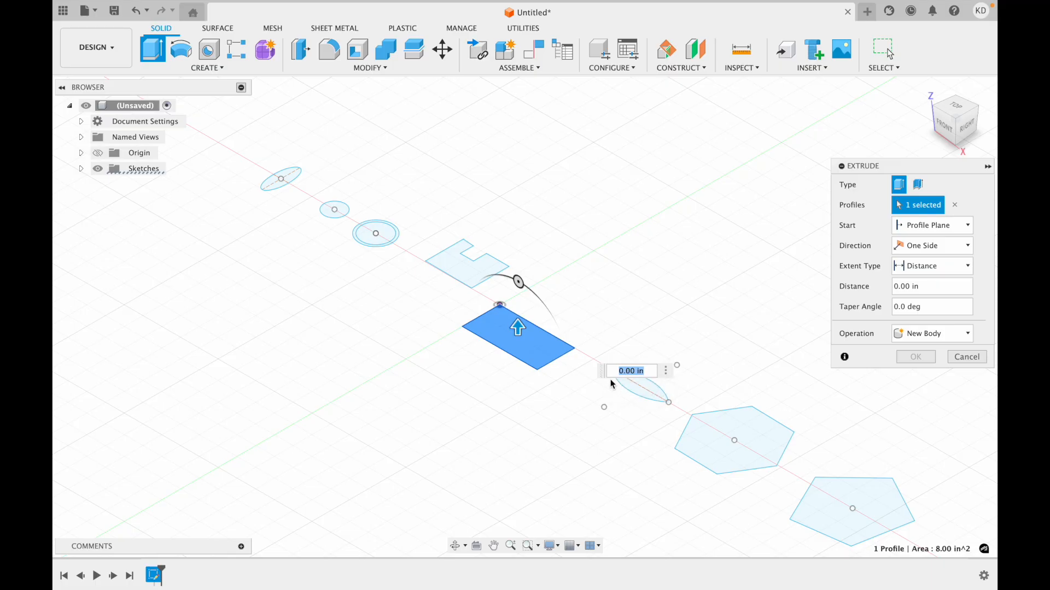
type("5")
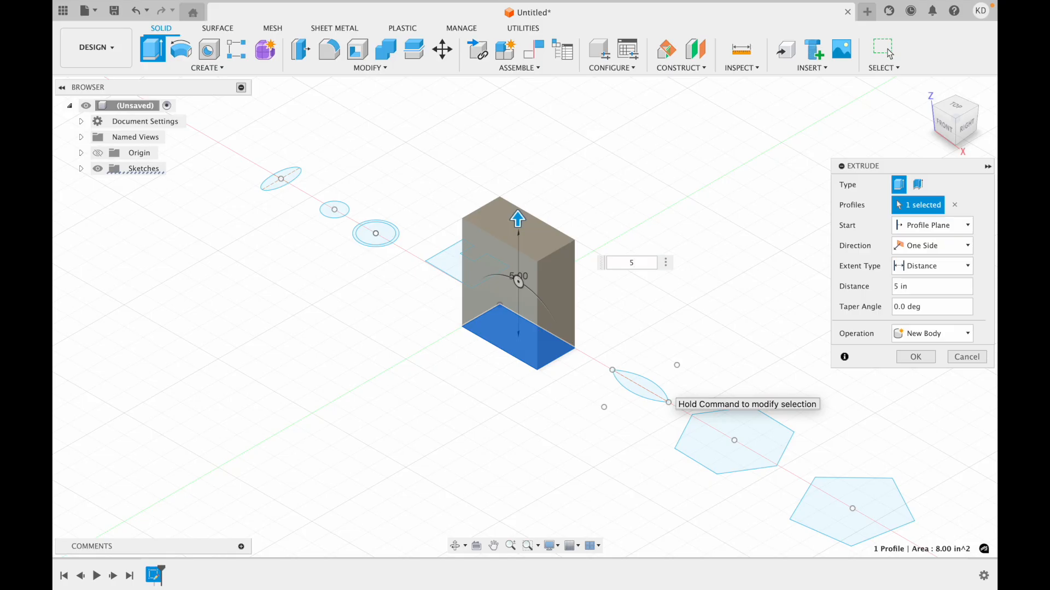
key("Return")
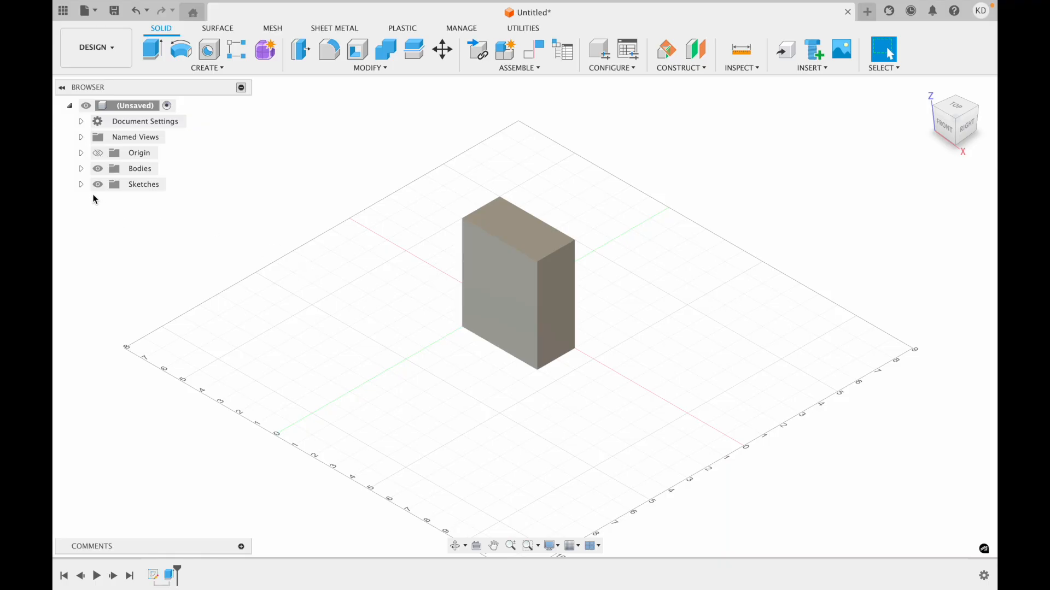
left_click(81, 186)
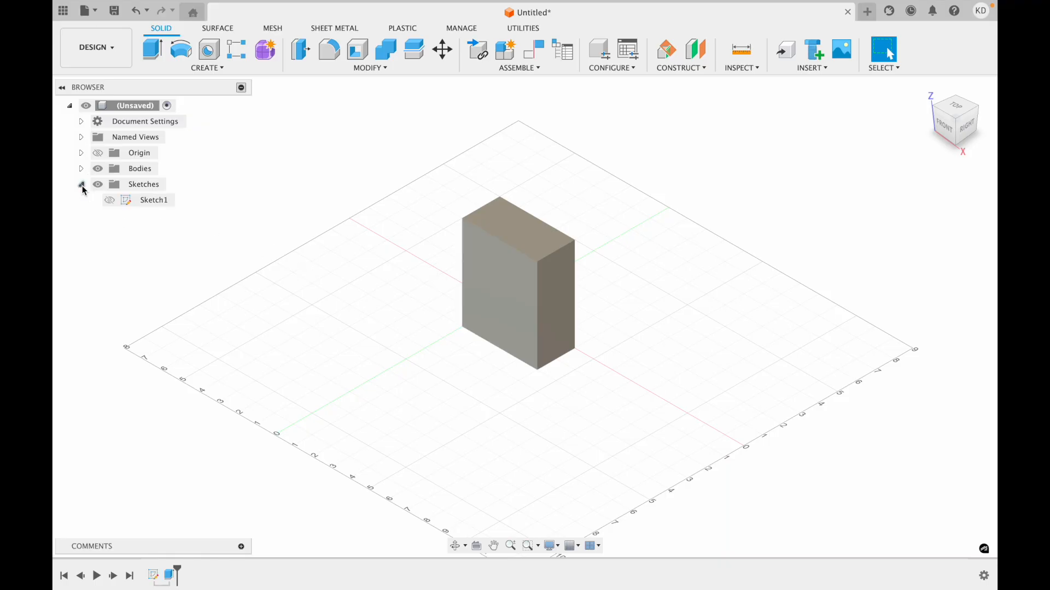
left_click(109, 201)
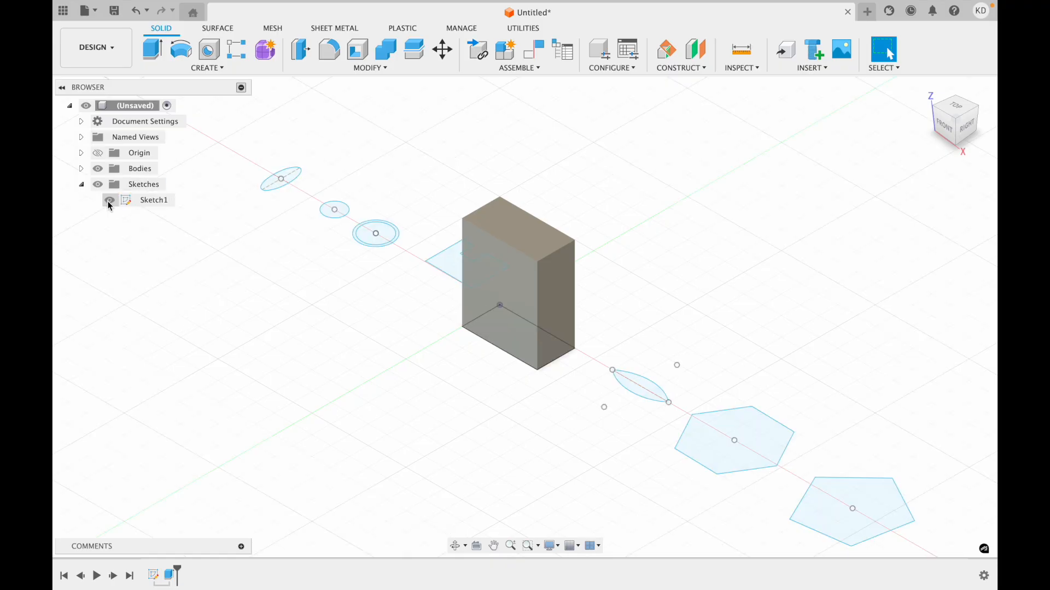
Sketch a rectangle about 1 in wide and 0.9 in high inside the box's top face and finish the sketch.
right_click(529, 248)
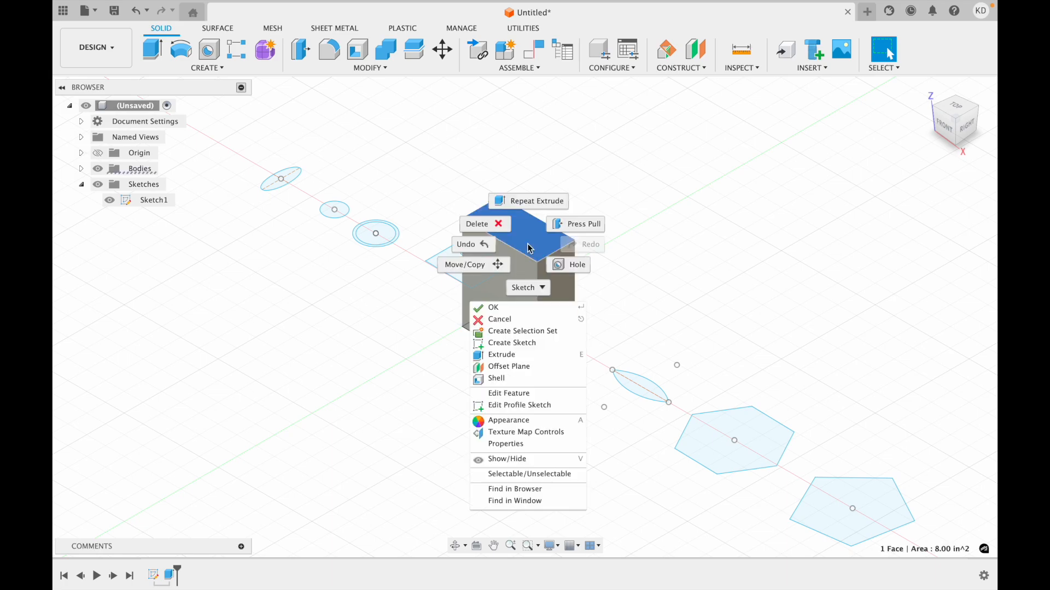
left_click(516, 345)
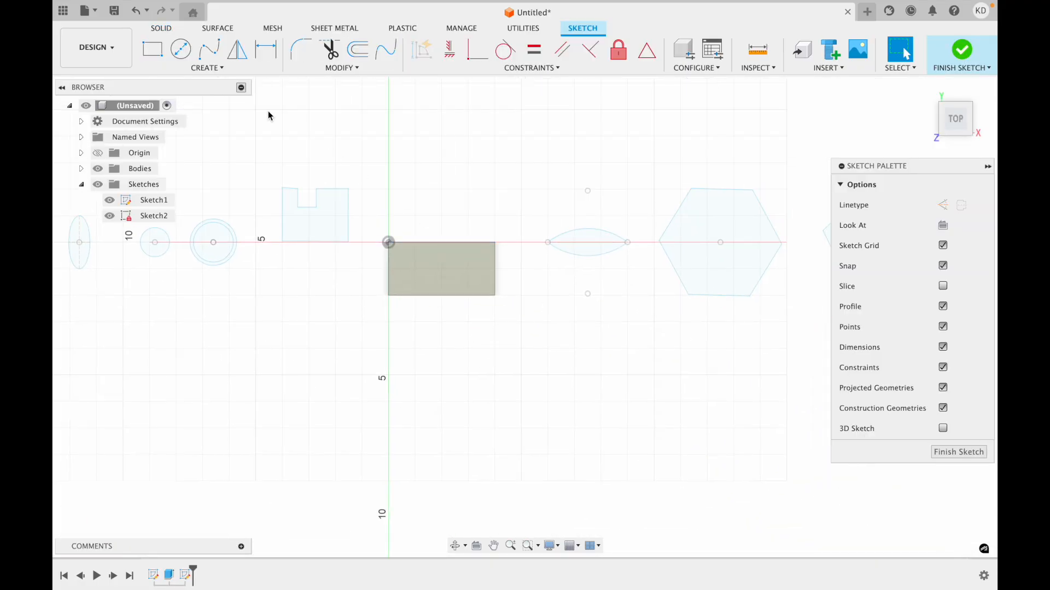
left_click(164, 55)
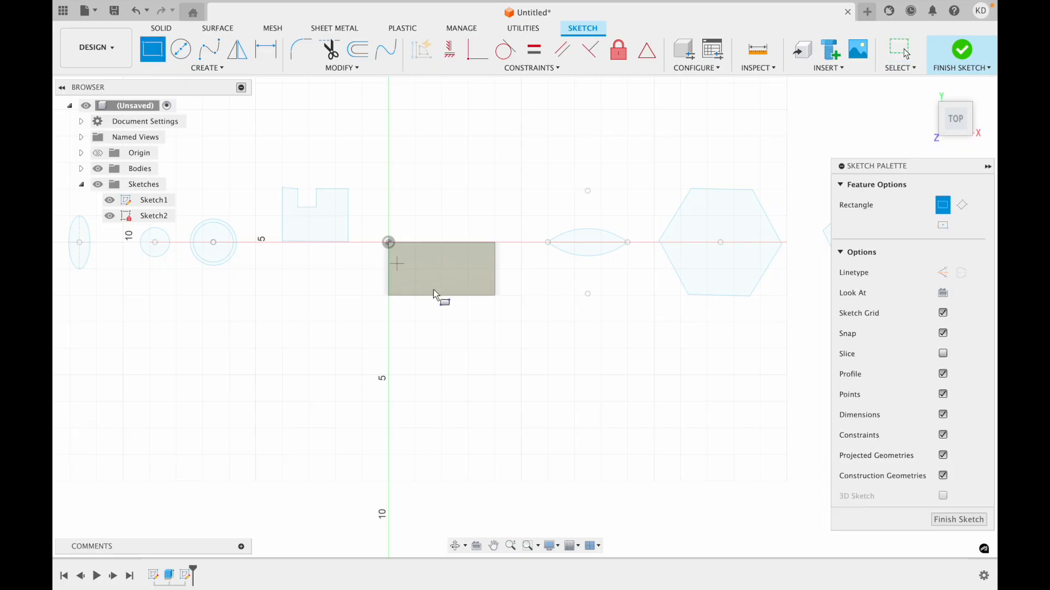
left_click(430, 265)
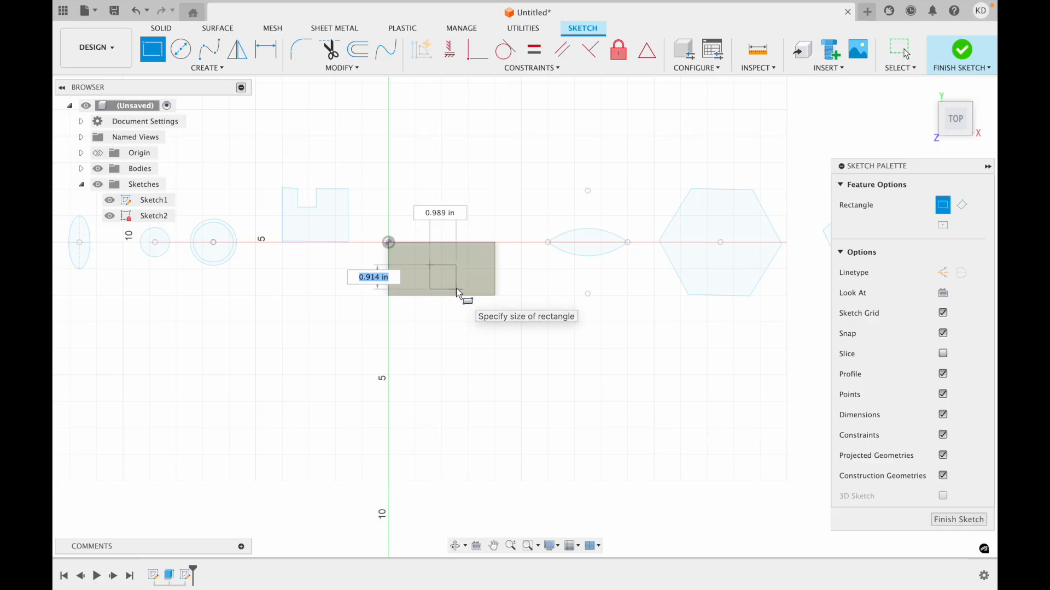
left_click(457, 290)
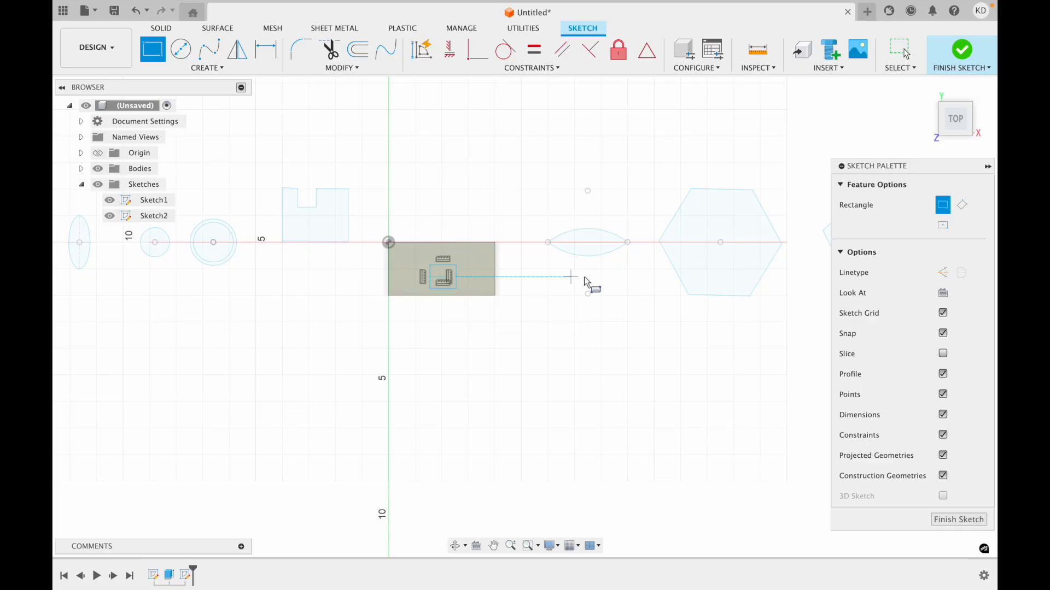
left_click(971, 64)
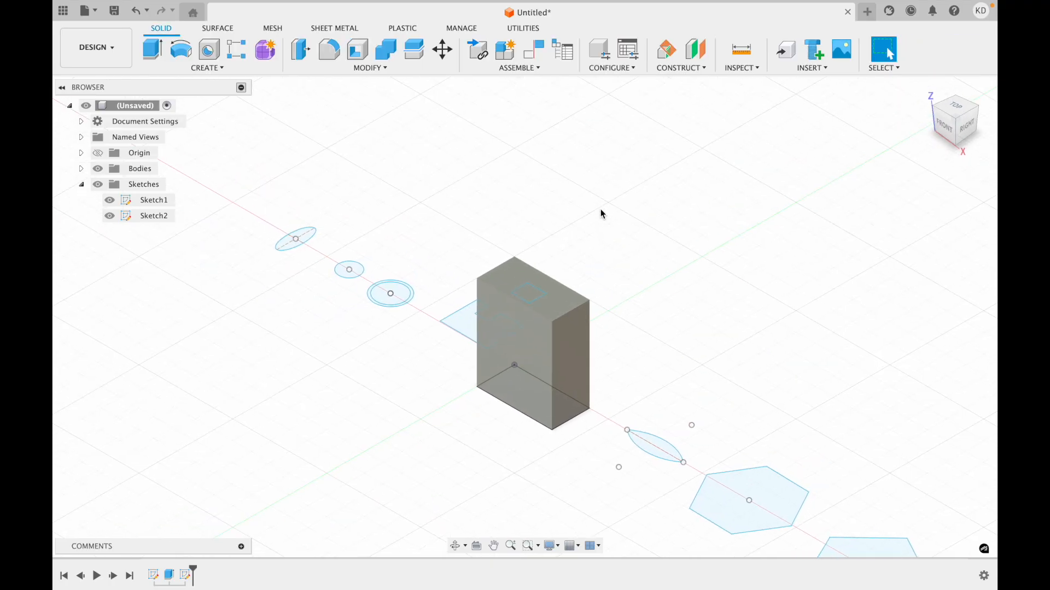
Cut the small rectangle on the box's top face 2 in deep into the box with Extrude.
left_click(537, 302)
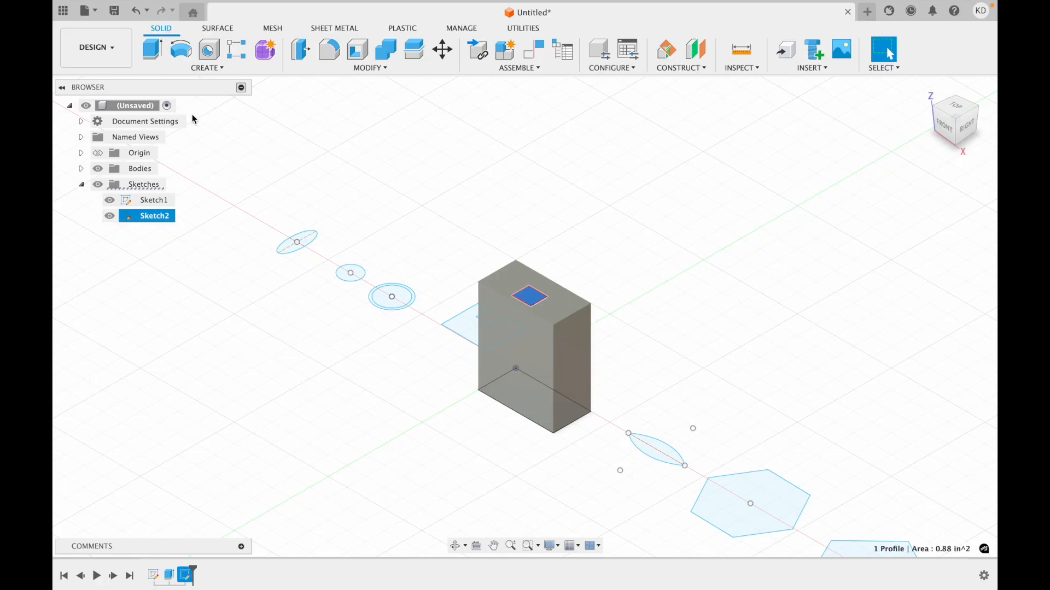
left_click(154, 62)
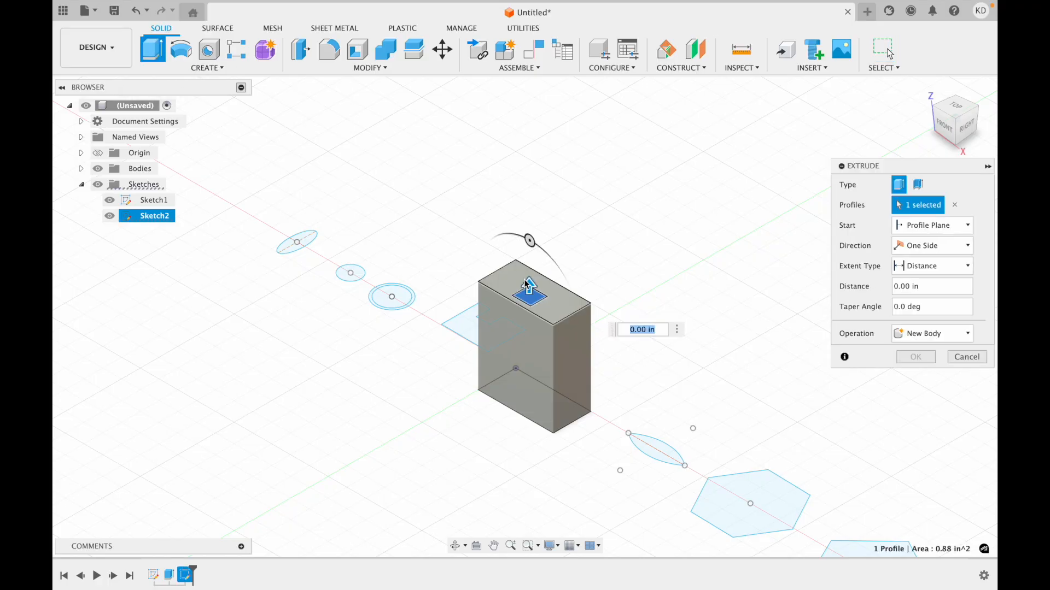
left_click(632, 329)
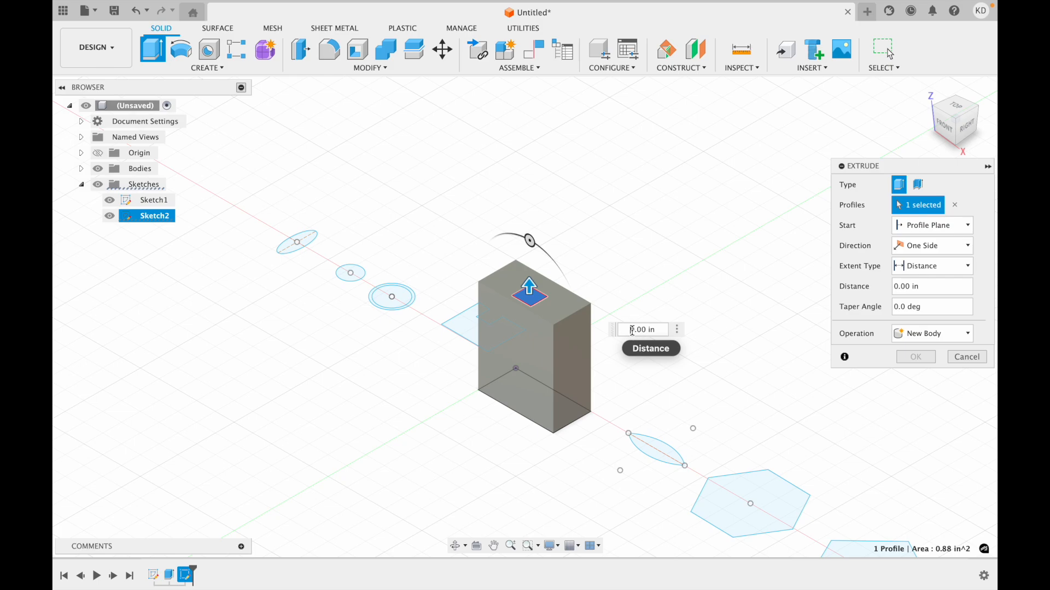
type("-")
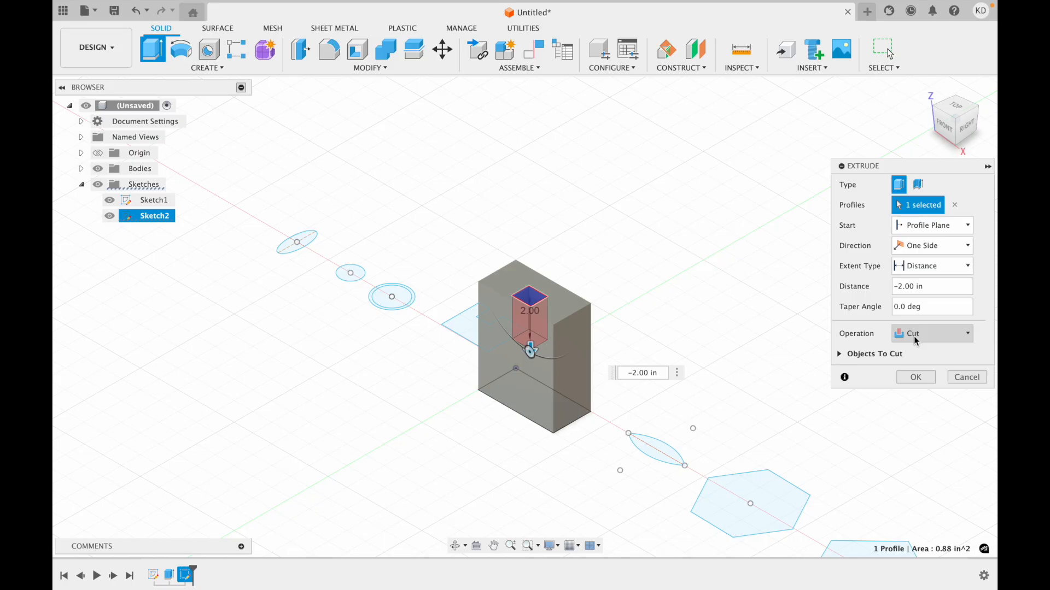
type("2")
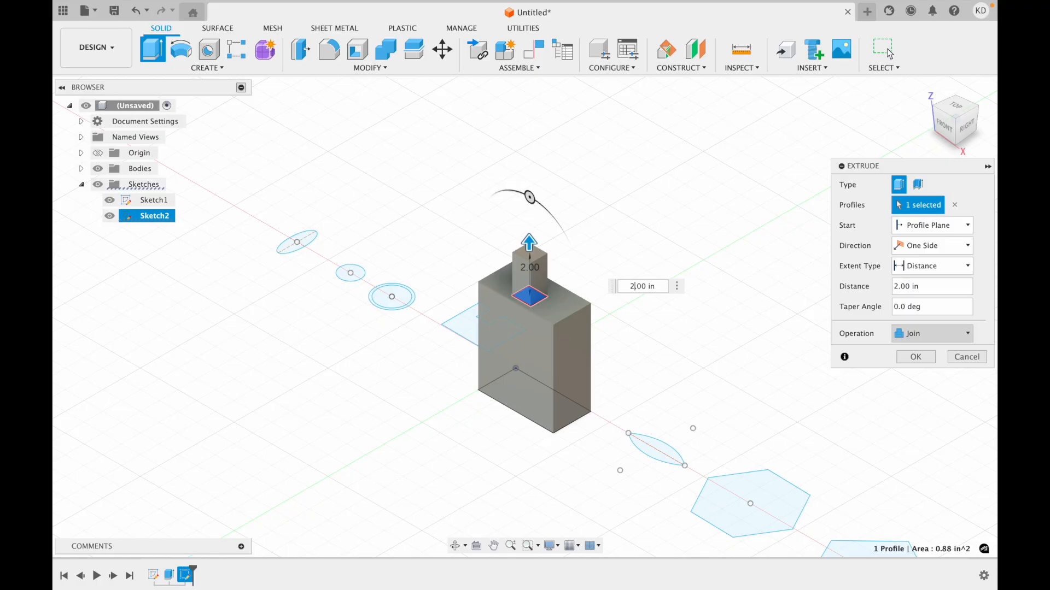
type("-2")
key("Return")
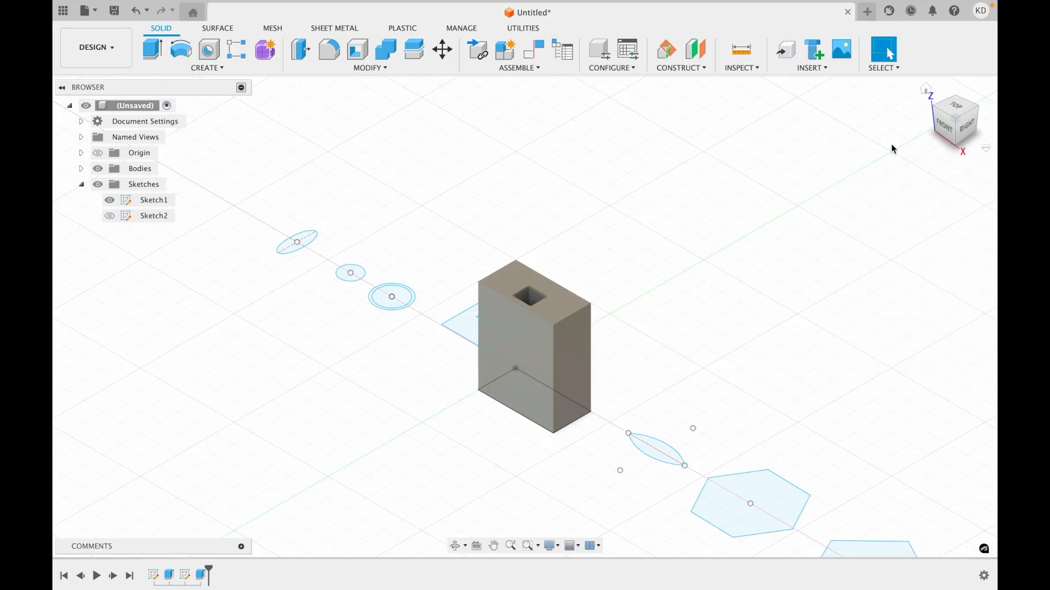
Extrude the inner circle of the two concentric circles 5 in with a 10 degree taper angle as a new body.
mouse_move(952, 122)
left_mouse_down()
mouse_move(925, 154)
mouse_move(939, 120)
left_mouse_up()
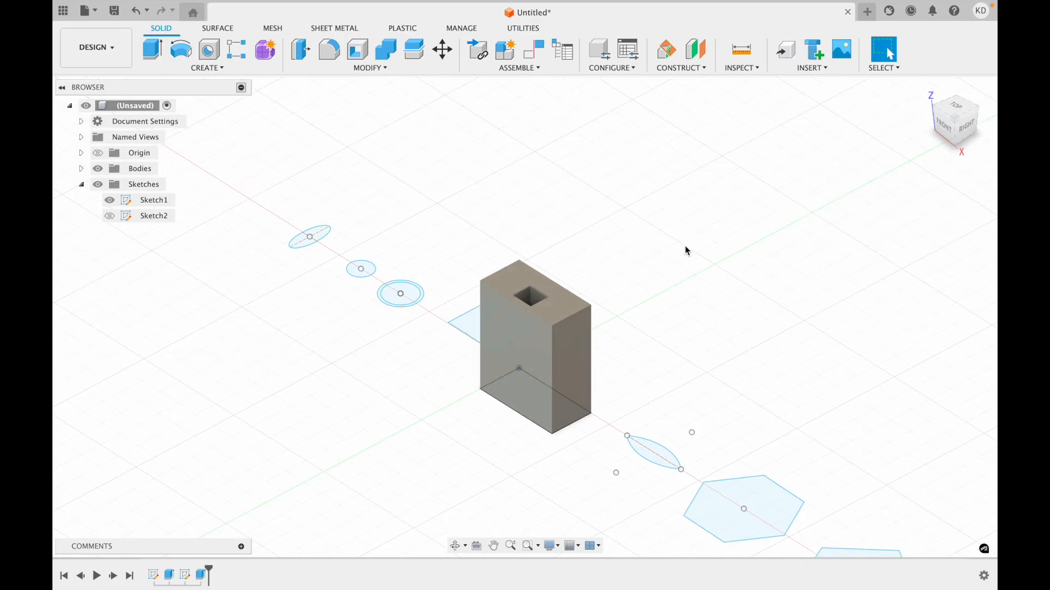
left_click_drag(934, 111, 978, 109)
scroll(627, 334, "left", 6)
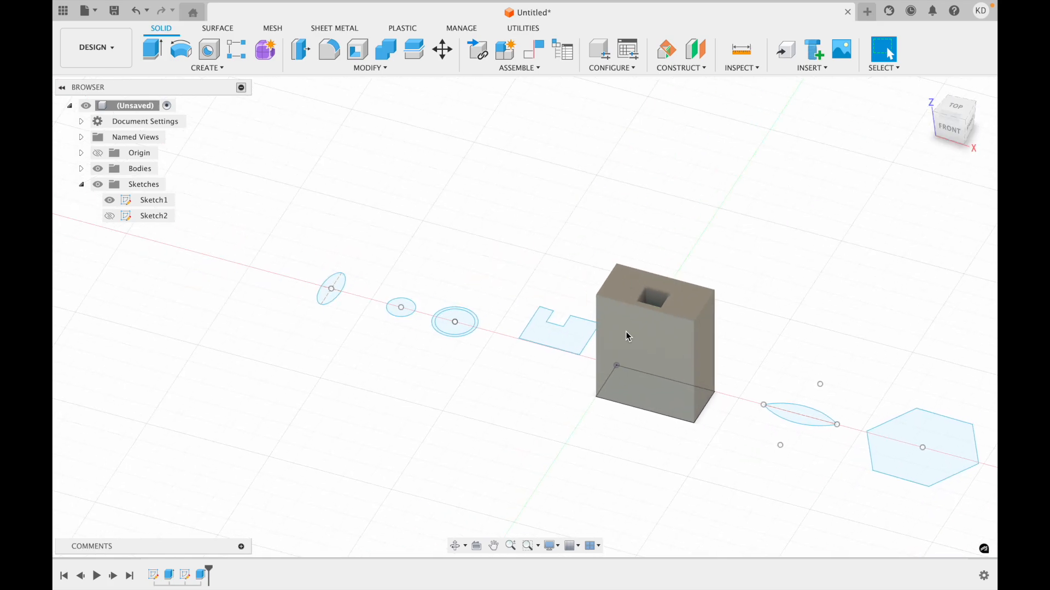
scroll(627, 333, "up", 2)
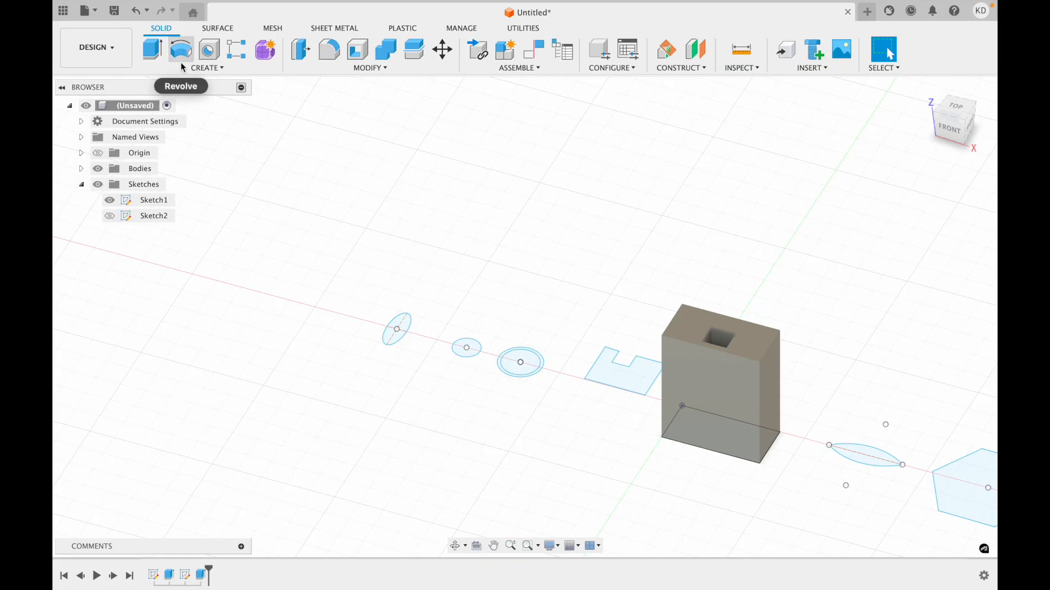
left_click(153, 49)
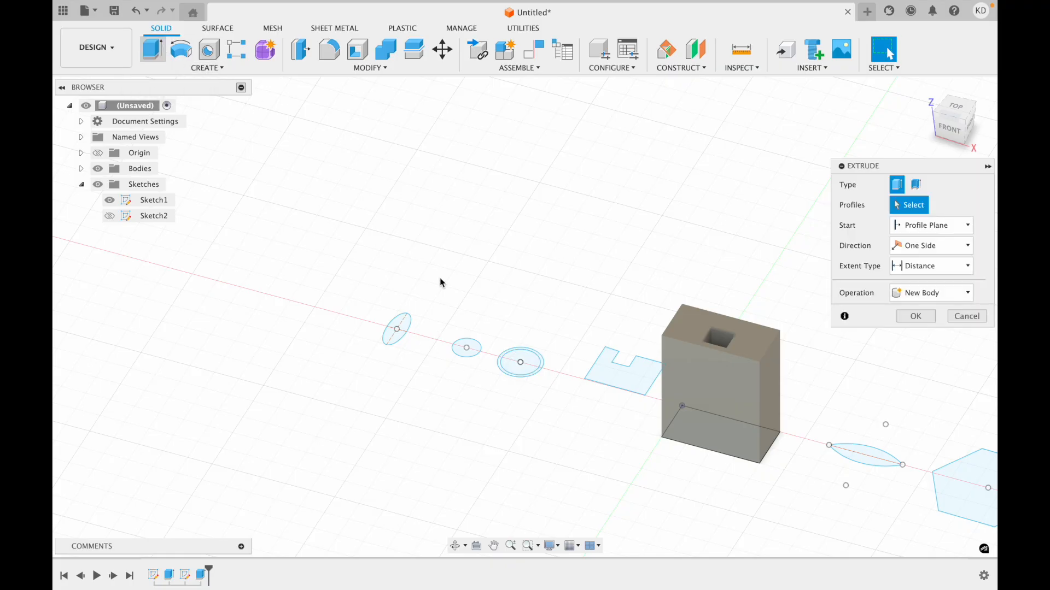
left_click(520, 362)
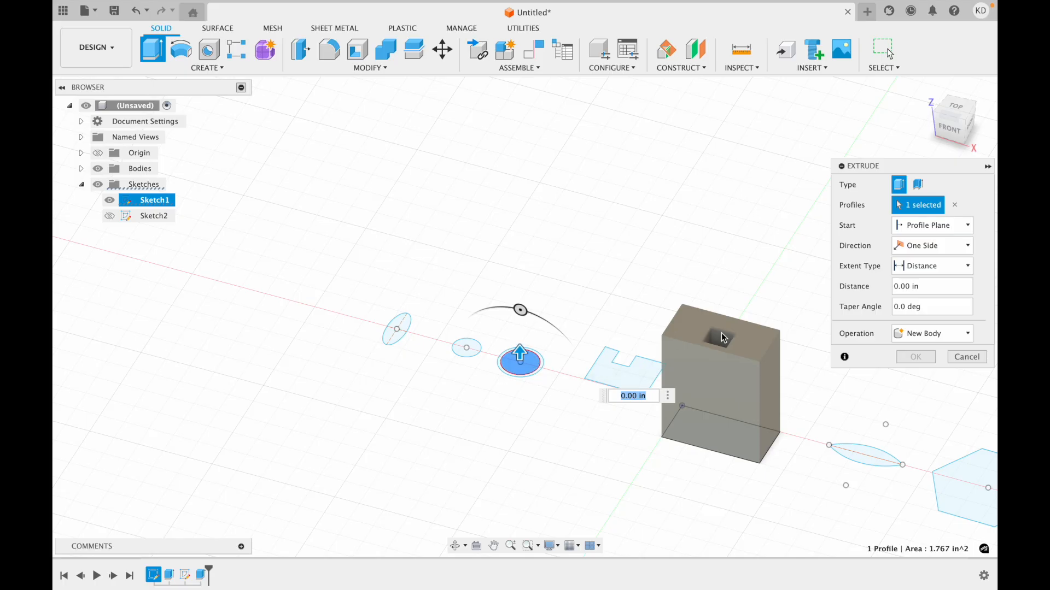
left_click(896, 288)
type("1")
left_click(898, 307)
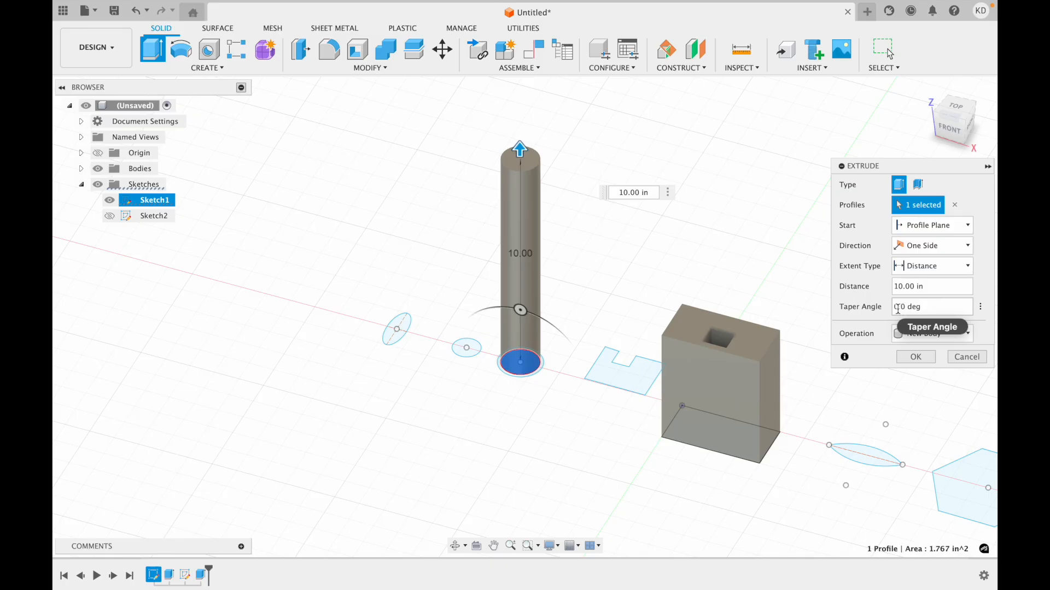
type("1")
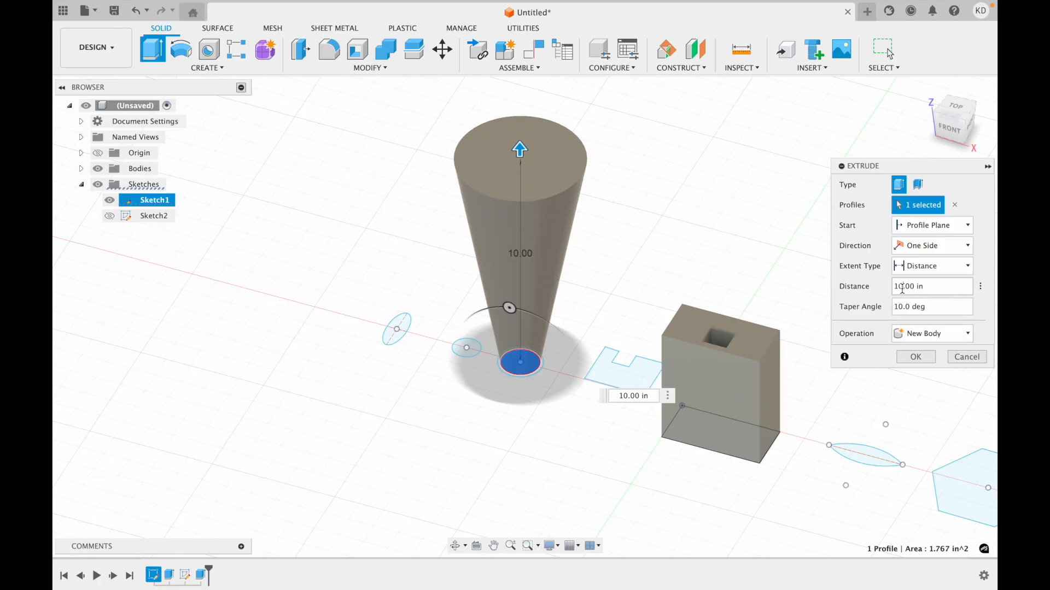
type("5")
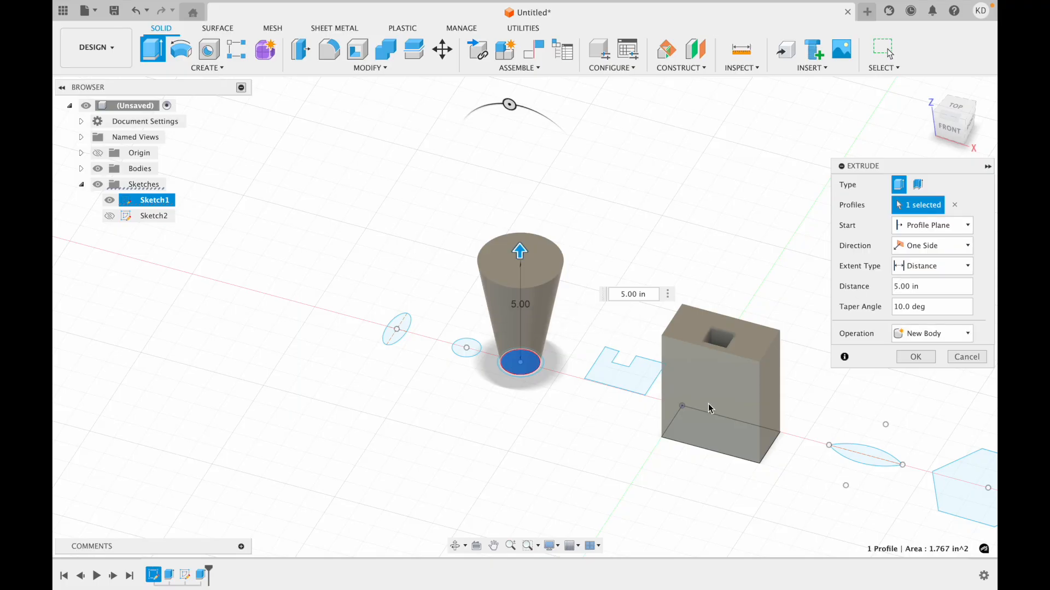
left_click(915, 357)
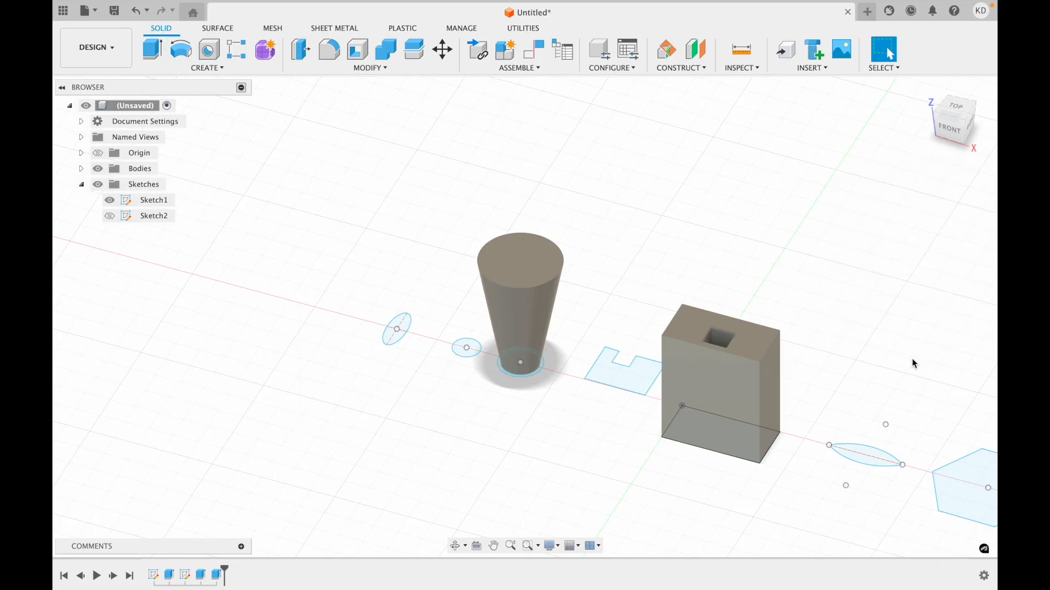
Move the sketched ellipse farther away from the small circle along the X axis.
left_click_drag(585, 383, 580, 372)
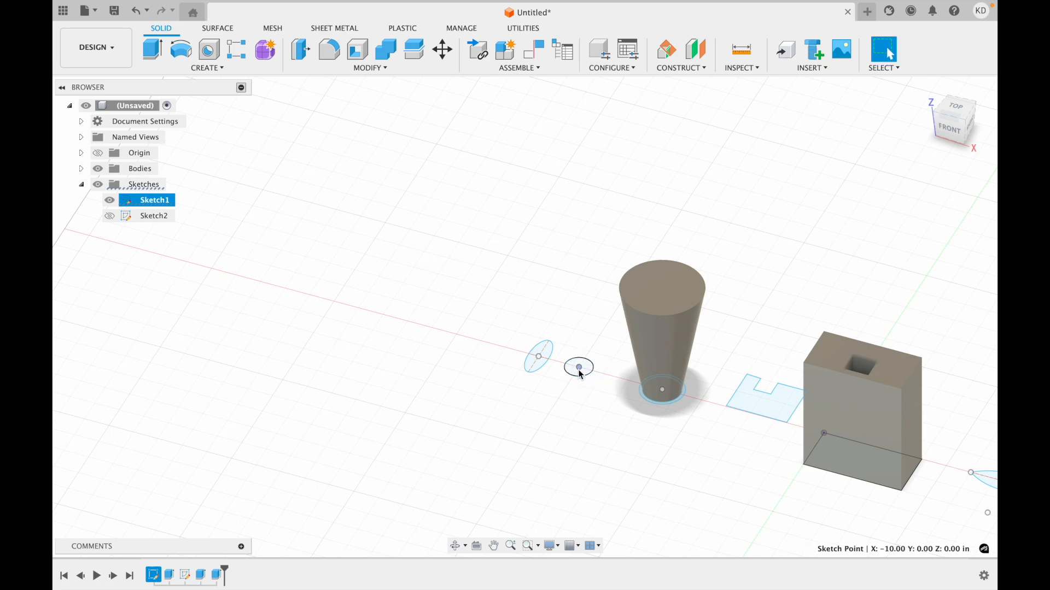
mouse_move(538, 362)
left_mouse_down()
mouse_move(468, 323)
mouse_move(446, 331)
left_mouse_up()
left_click(542, 376)
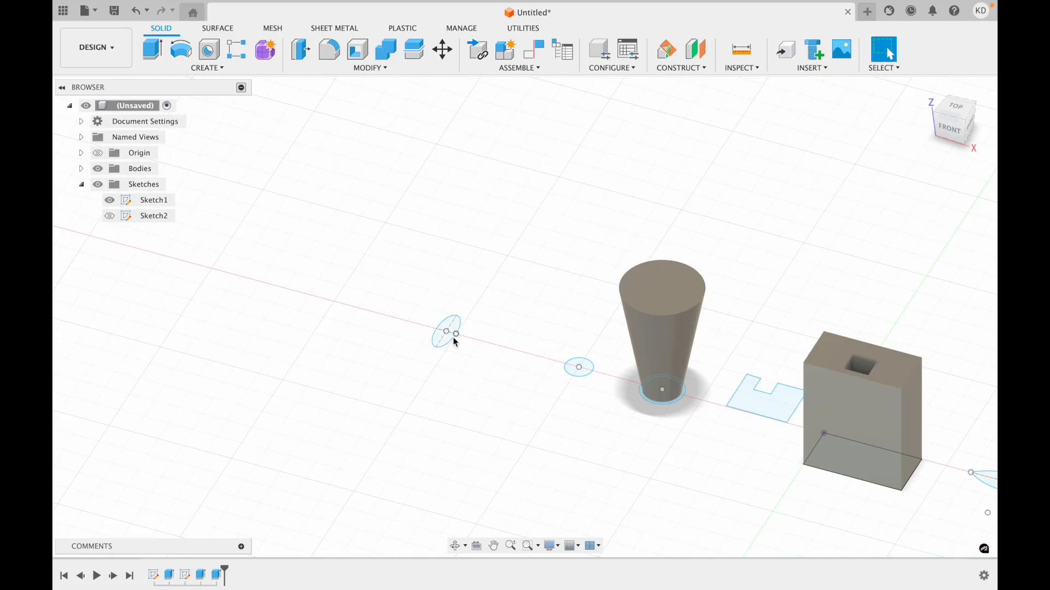
Move the small sketched circle along the X axis, away from the tapered body and closer to the ellipse.
left_click_drag(592, 367, 540, 363)
left_click(516, 383)
left_click(153, 49)
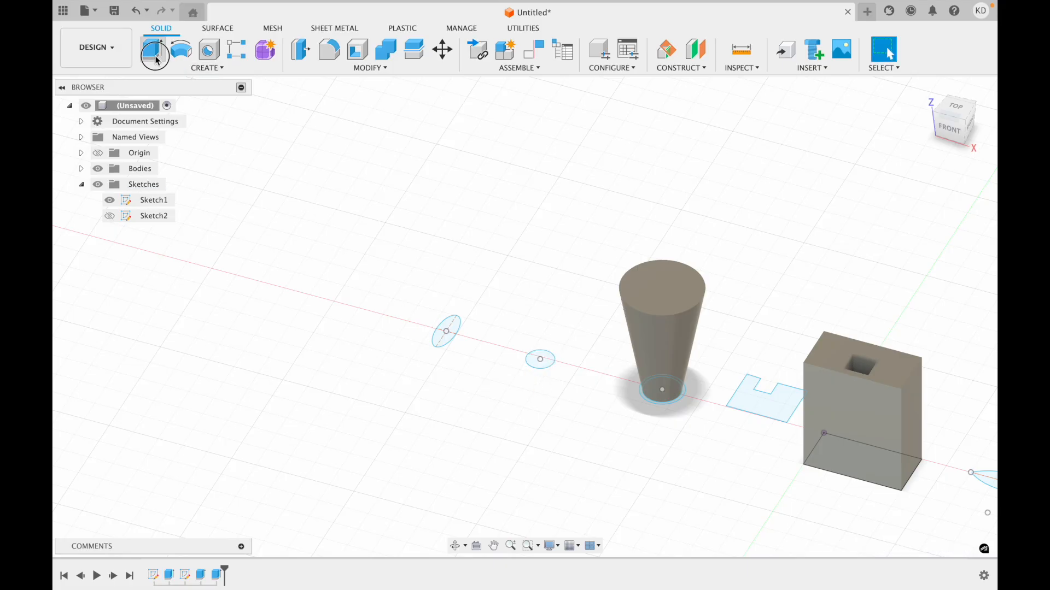
left_click(539, 362)
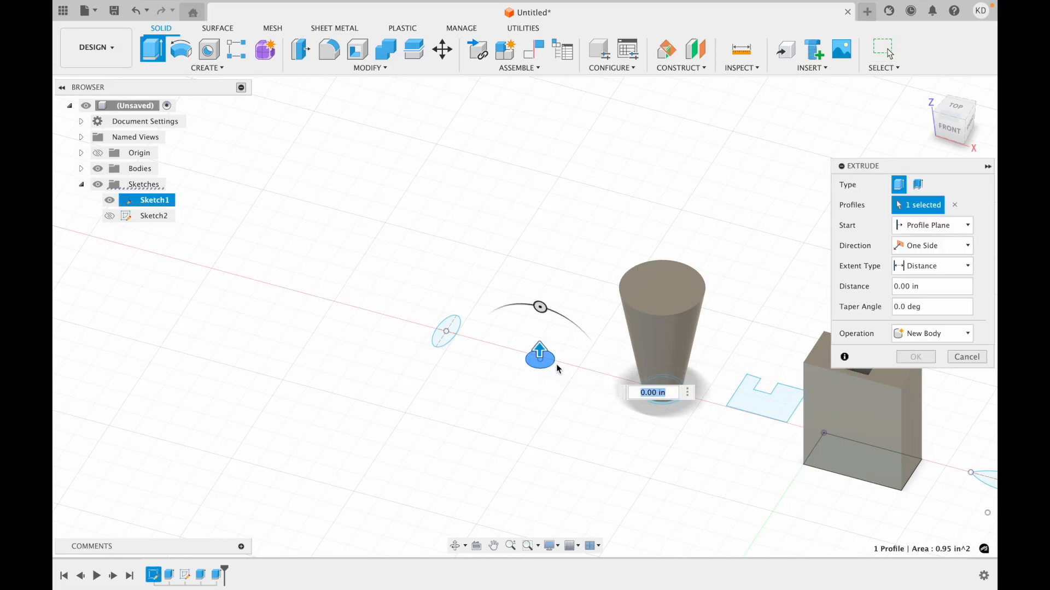
left_click(896, 288)
key("BackSpace")
type("4")
key("BackSpace")
type("5")
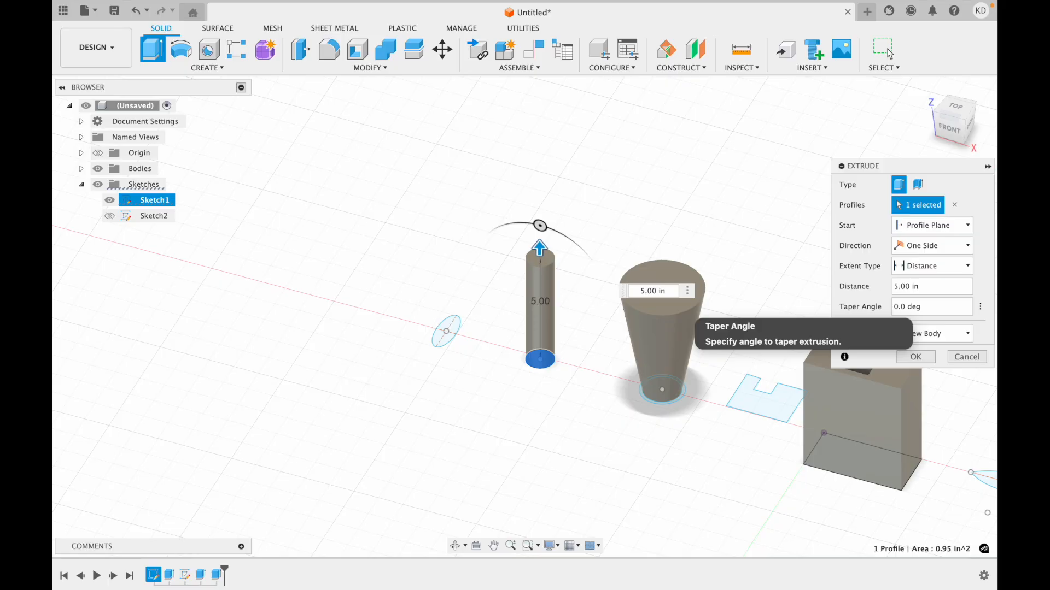
left_click(894, 307)
type("-1")
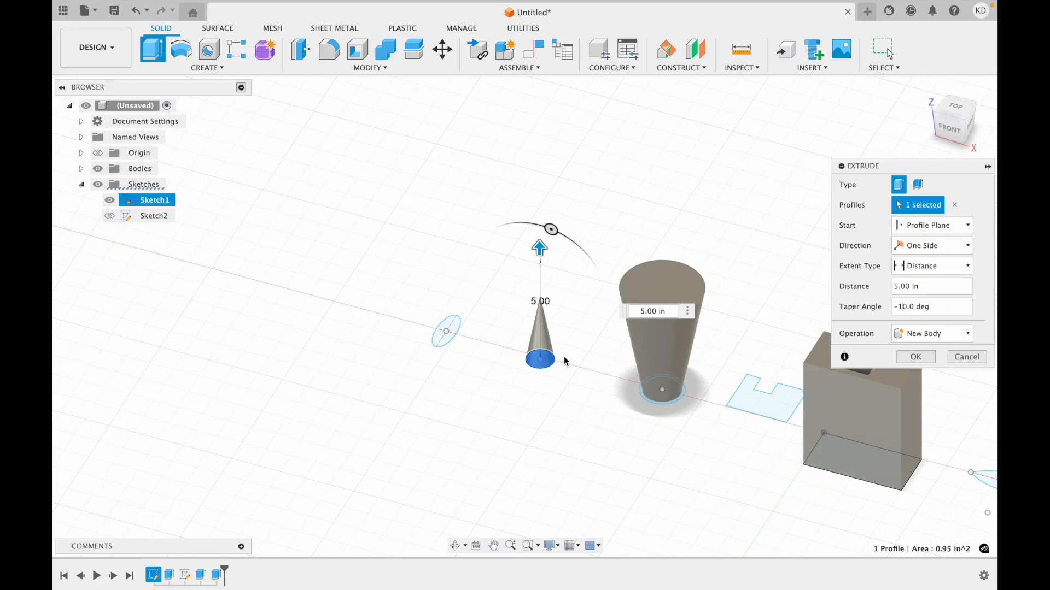
scroll(563, 353, "up", 8)
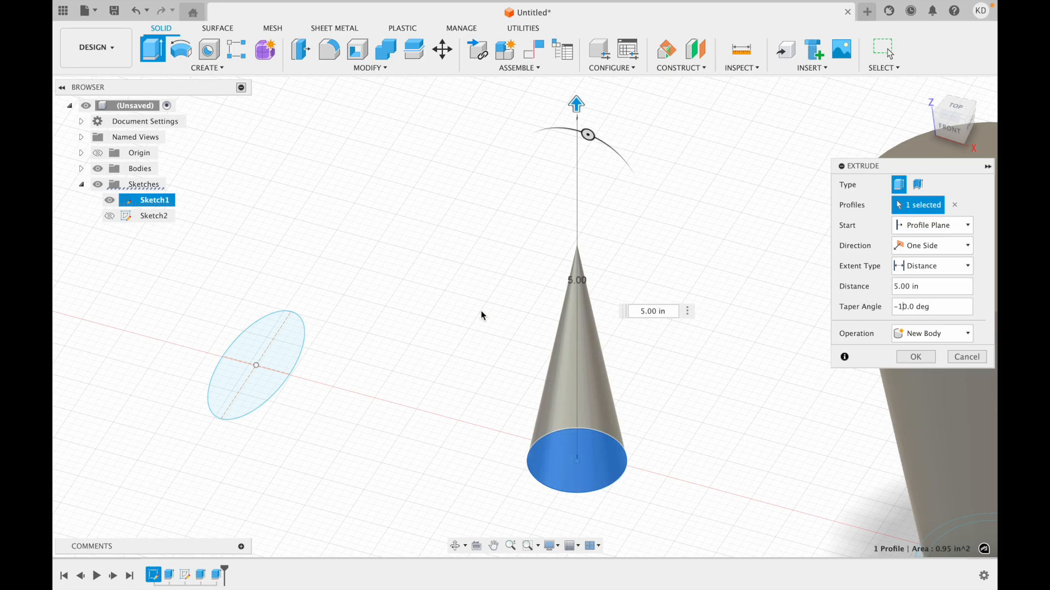
scroll(535, 398, "down", 5)
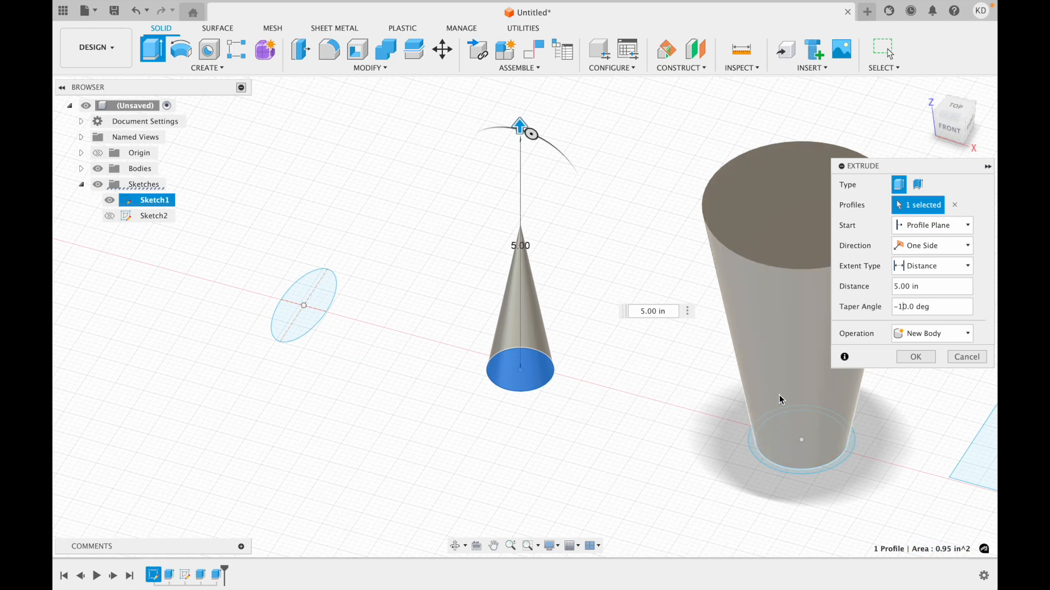
key("Delete")
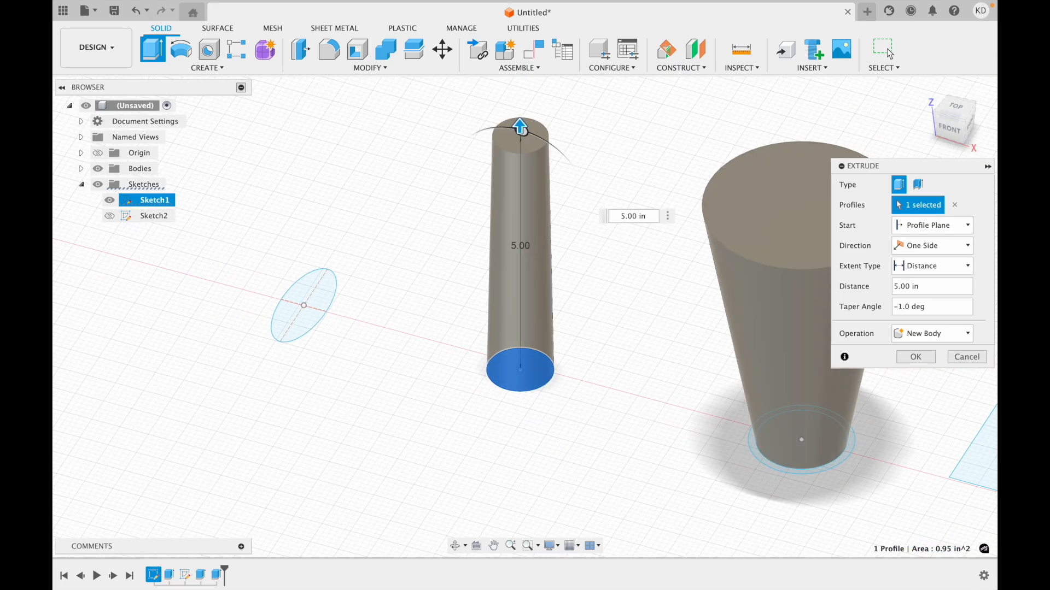
key("BackSpace")
type("2")
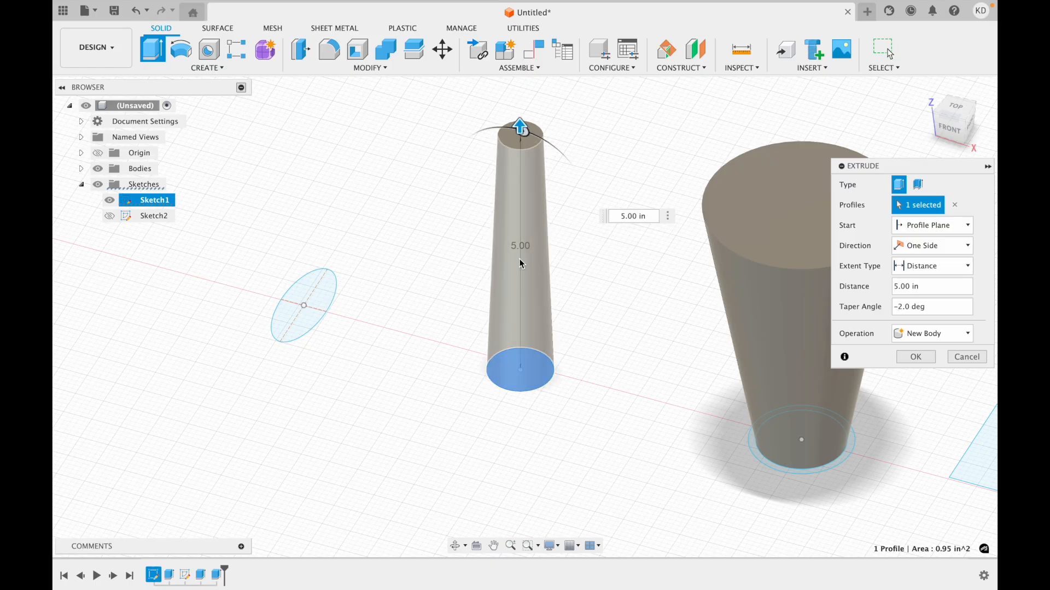
scroll(520, 263, "right", 5)
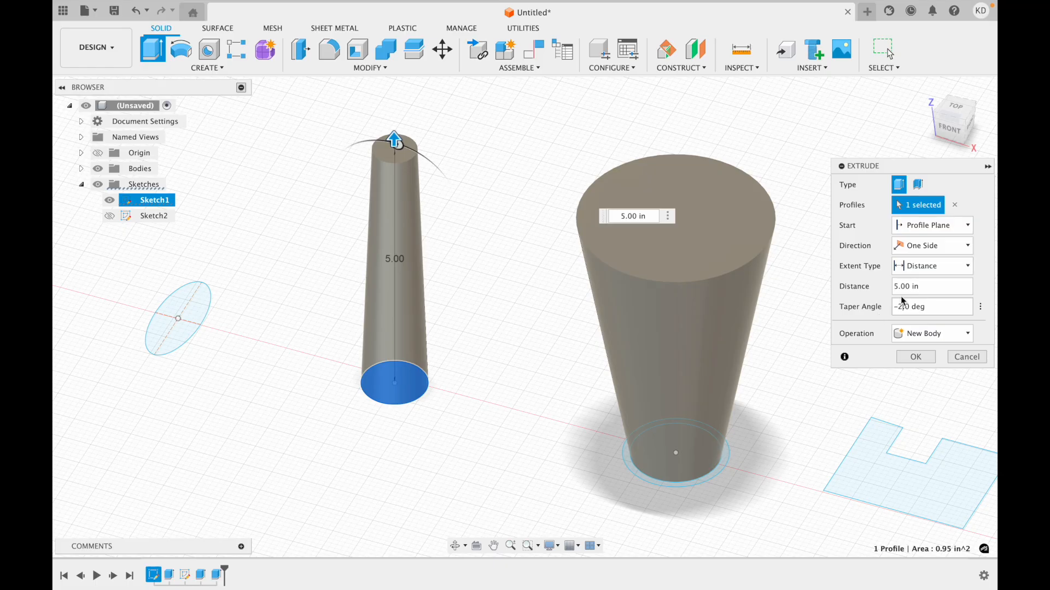
left_click(920, 333)
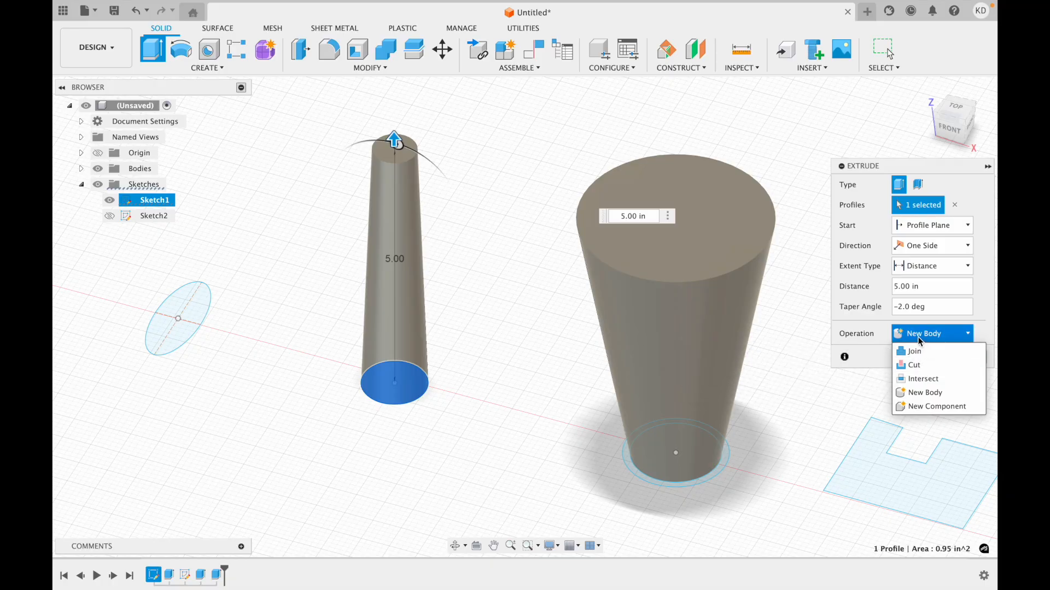
left_click(866, 316)
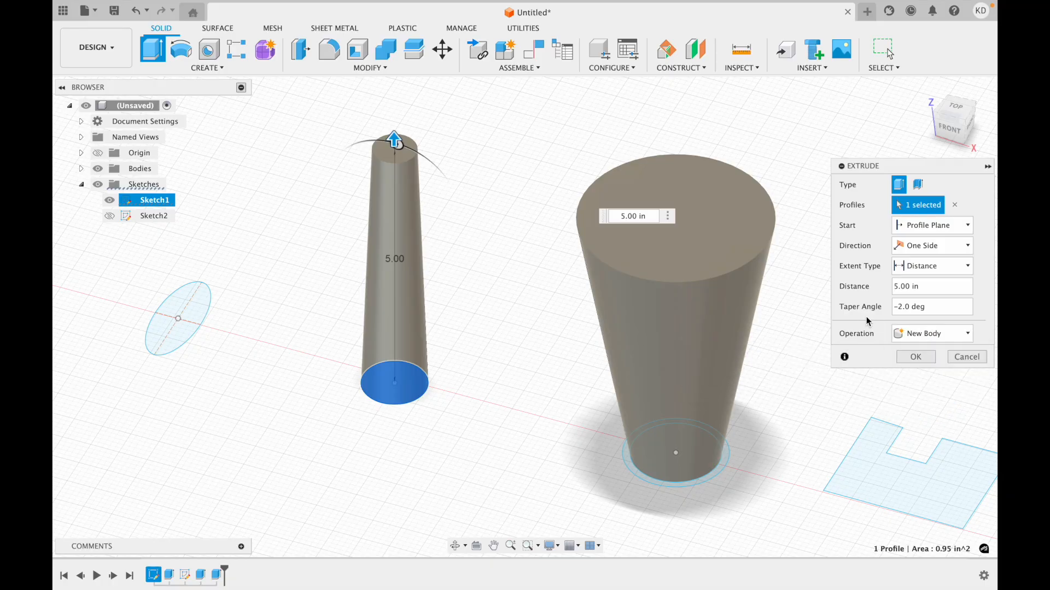
left_click(967, 356)
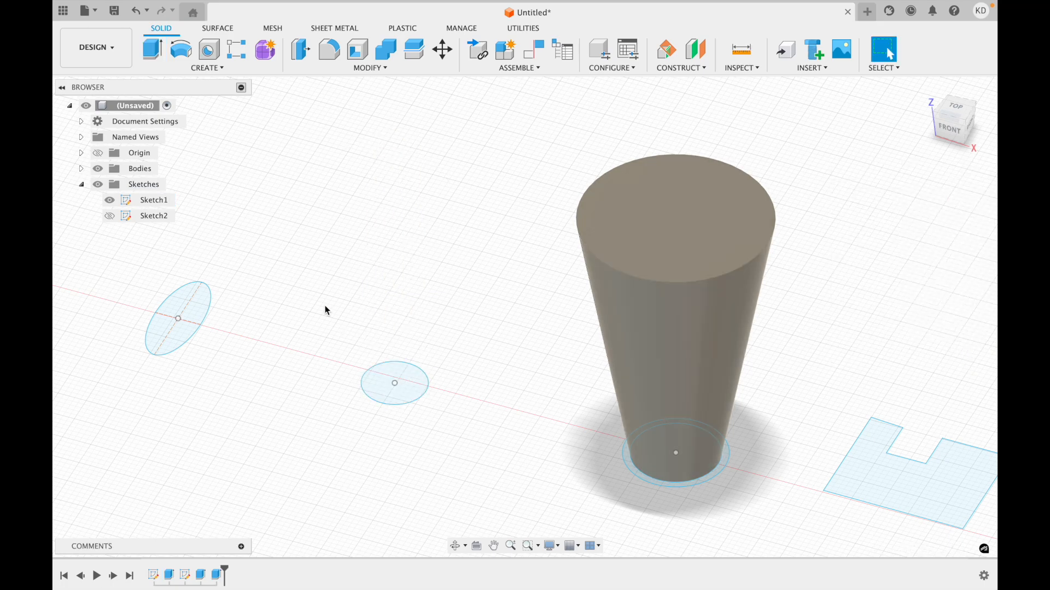
Extrude the small circle beside the ellipse 5 in with a -2 degree taper angle as a new body.
left_click(368, 382)
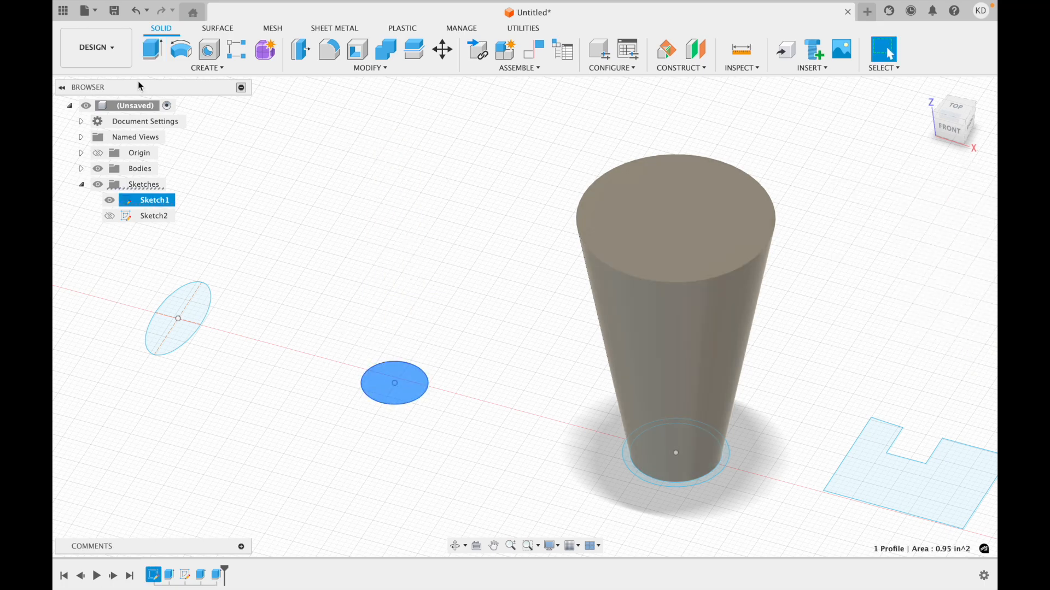
left_click(155, 55)
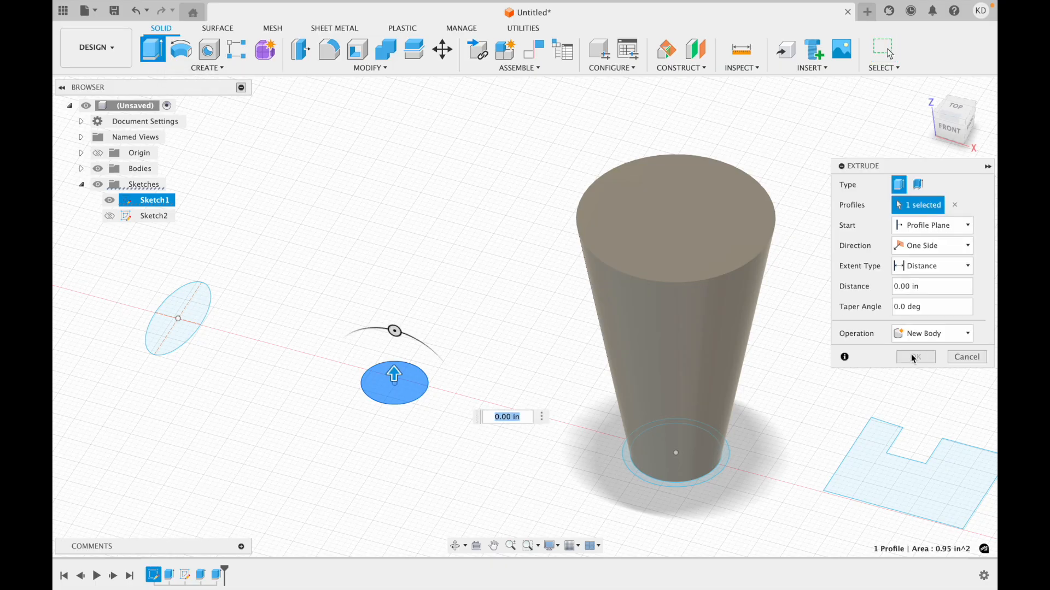
left_click(898, 286)
key("Delete")
type("5")
left_click(897, 309)
key("BackSpace")
type("-2")
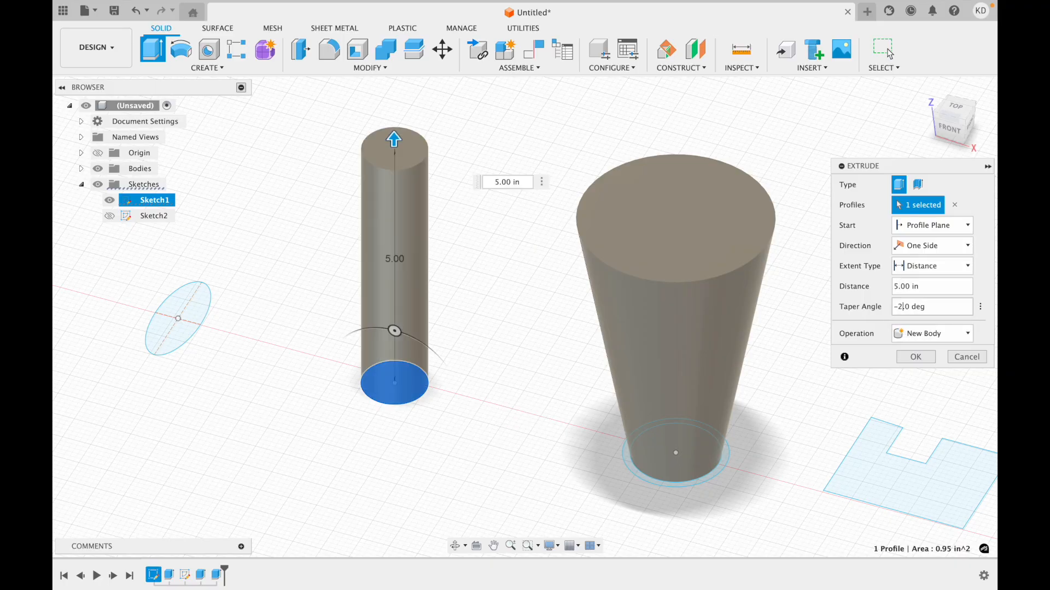
key("Return")
Try a thin extrude of the notched profile, 5 in high with a 0.039 in wall on Side 1 as a new body, and undo it.
middle_click_drag(920, 433, 708, 359)
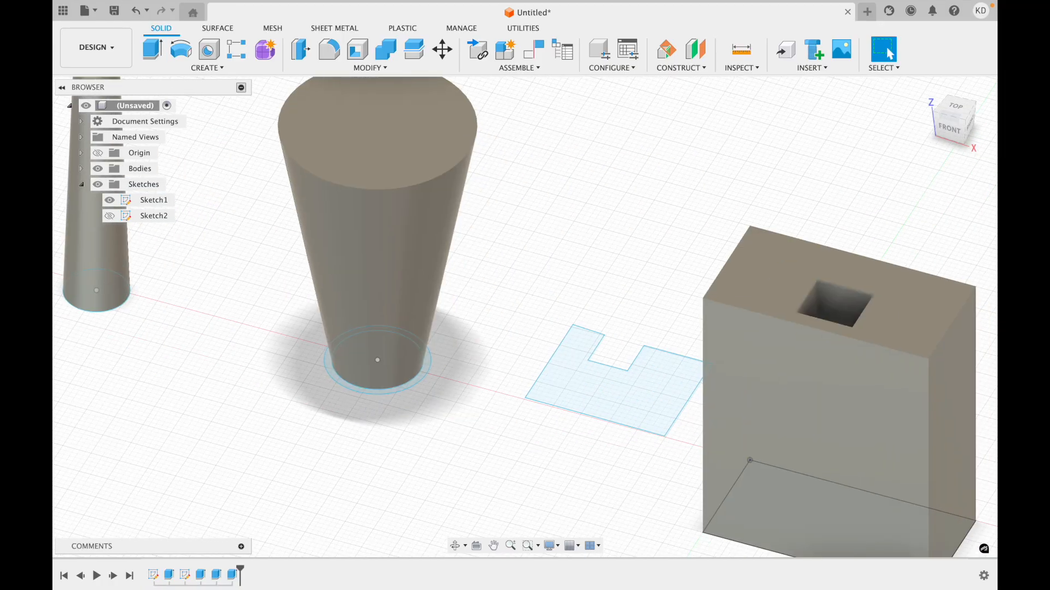
left_click(613, 392)
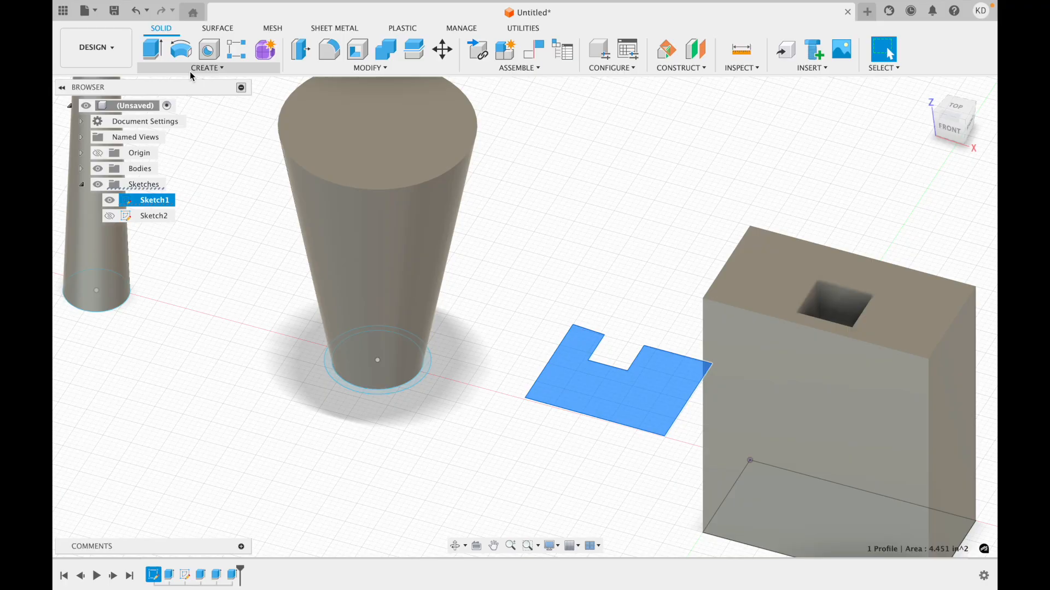
left_click(148, 57)
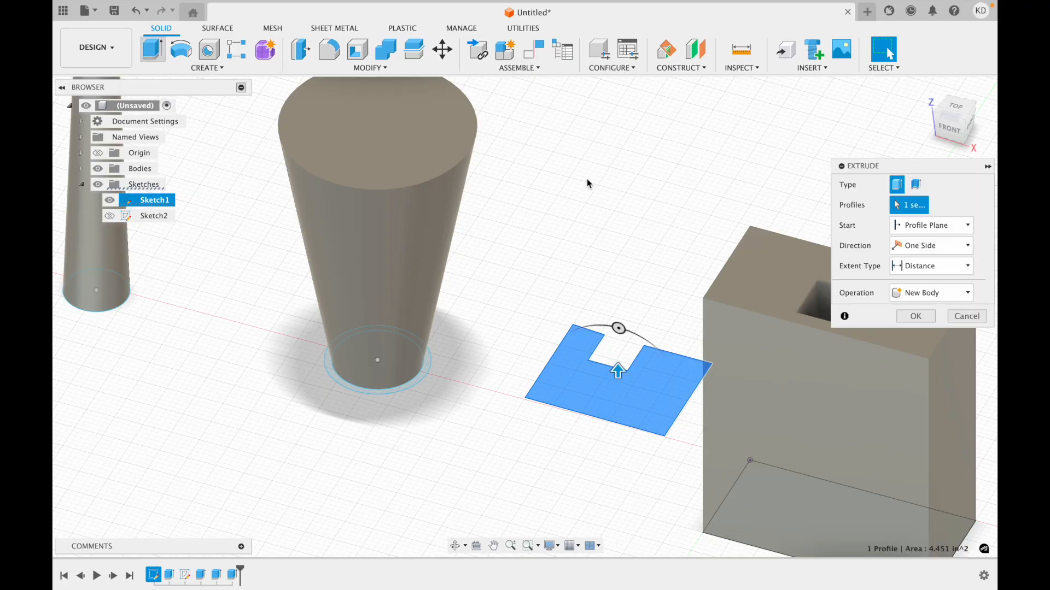
left_click(918, 189)
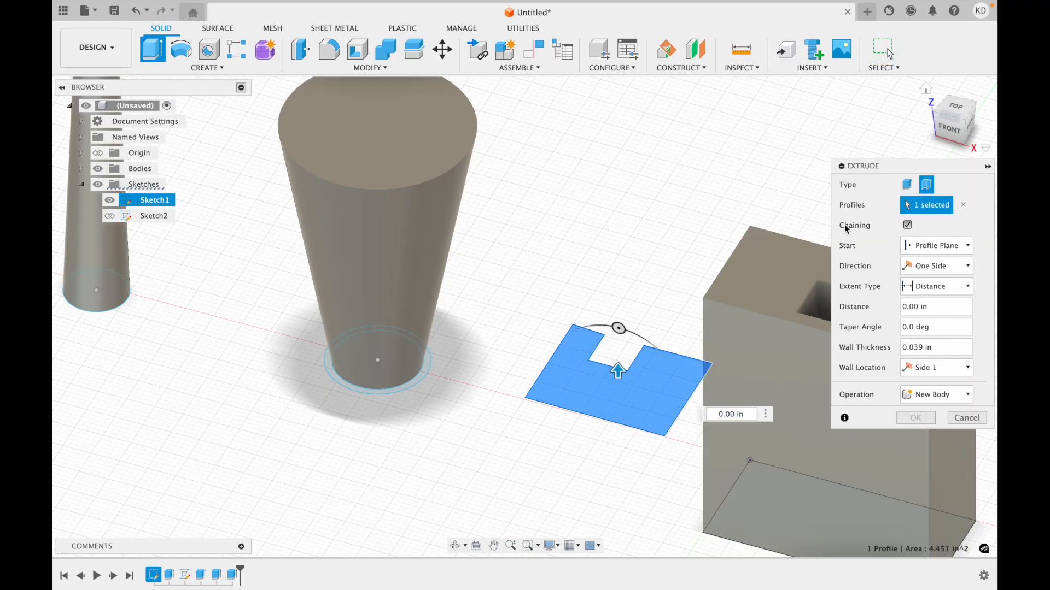
double_click(717, 415)
type("5")
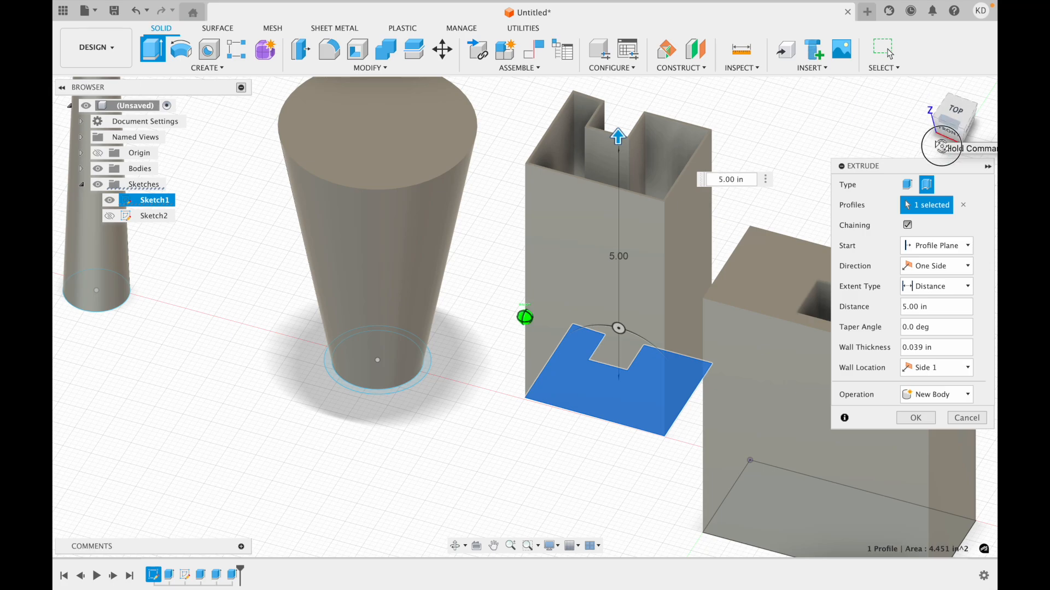
left_click(950, 119)
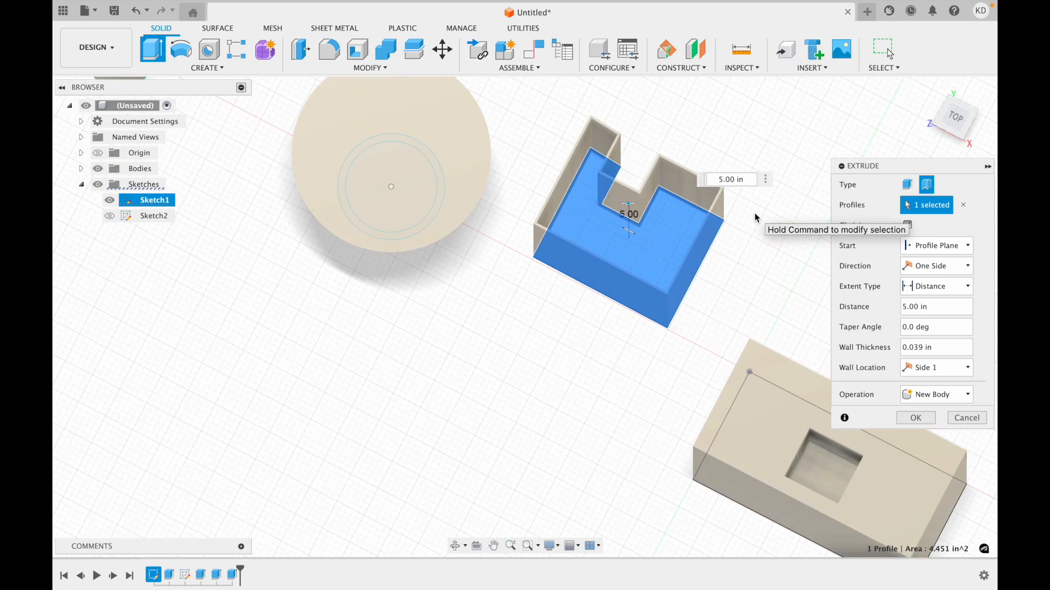
left_click(917, 419)
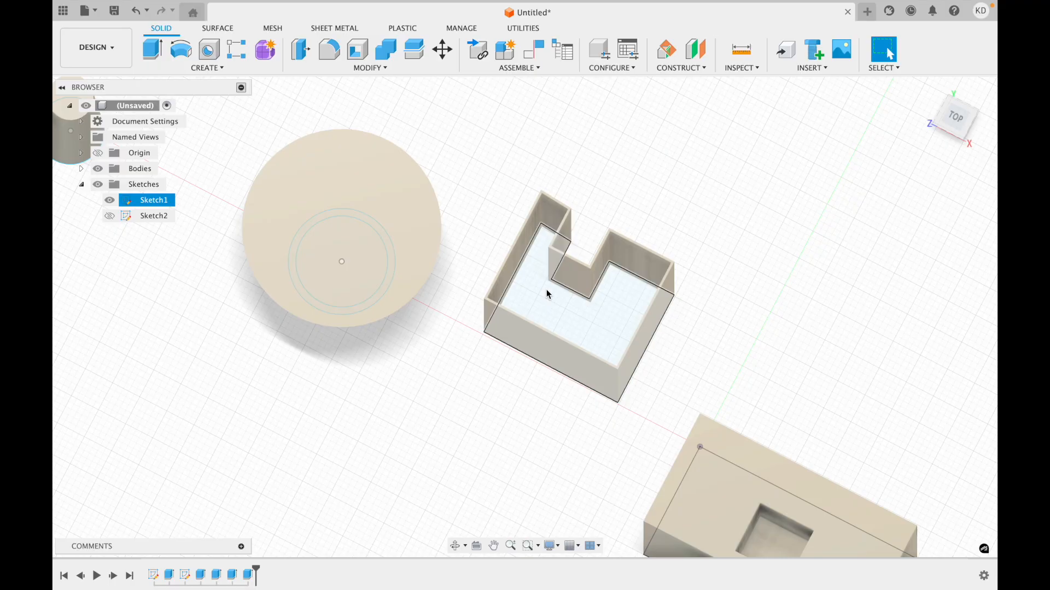
key("ctrl+z")
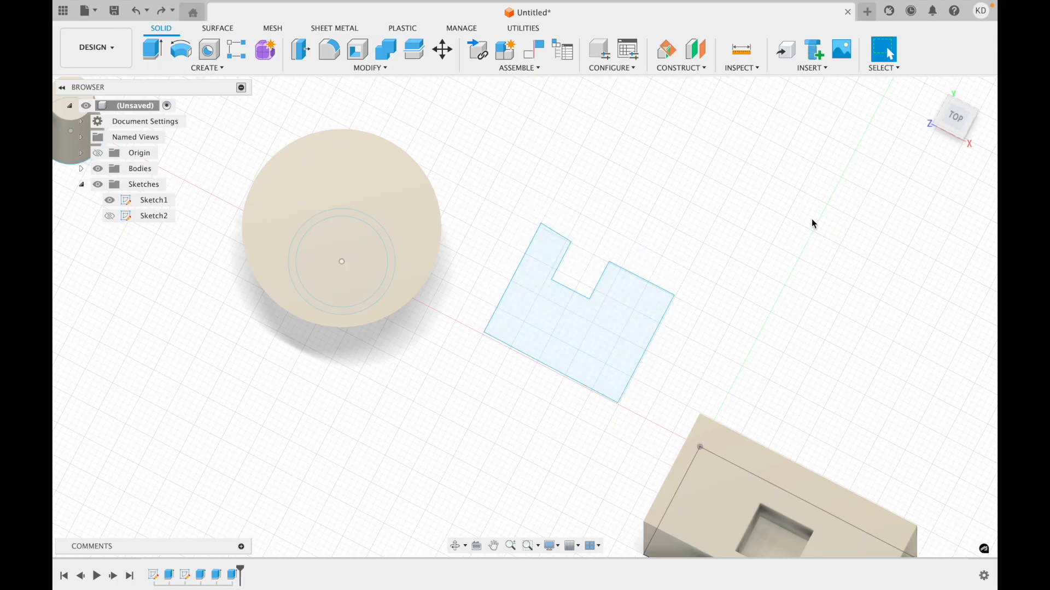
left_click(947, 135)
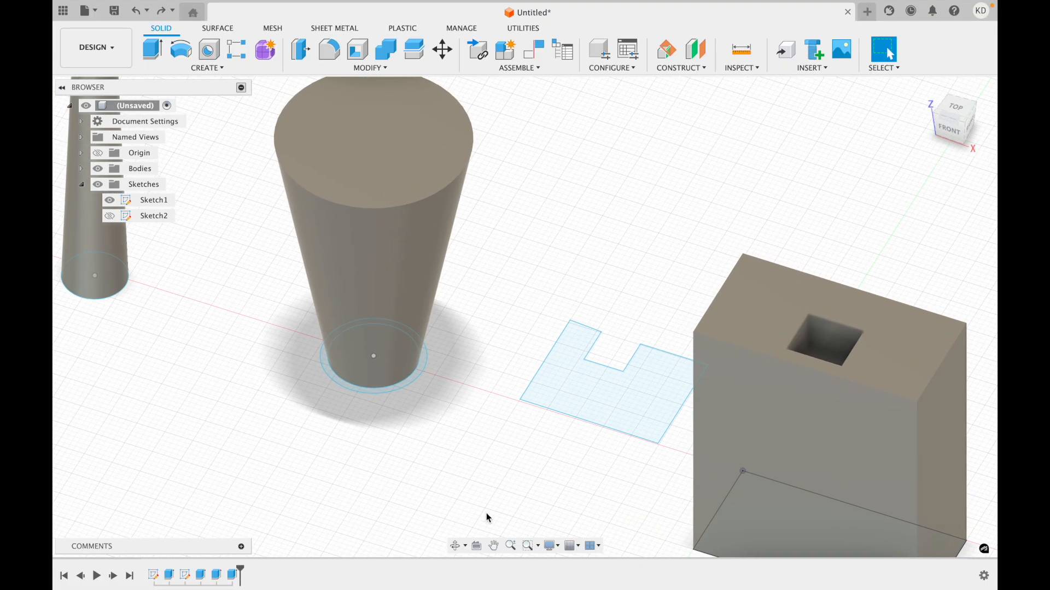
left_click(597, 335)
scroll(445, 500, "left", 3)
scroll(445, 500, "right", 5)
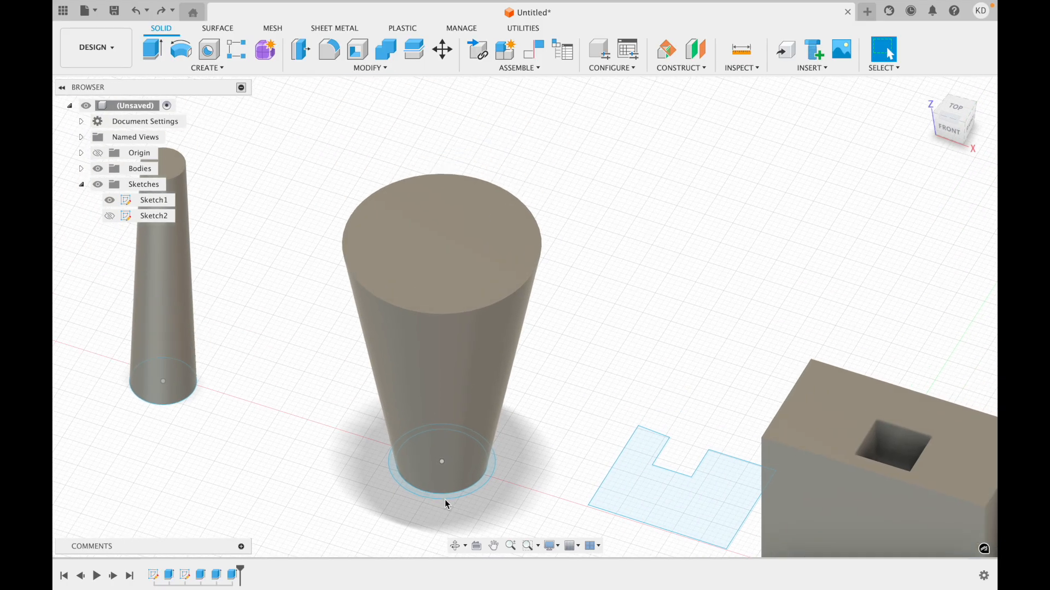
scroll(444, 500, "left", 5)
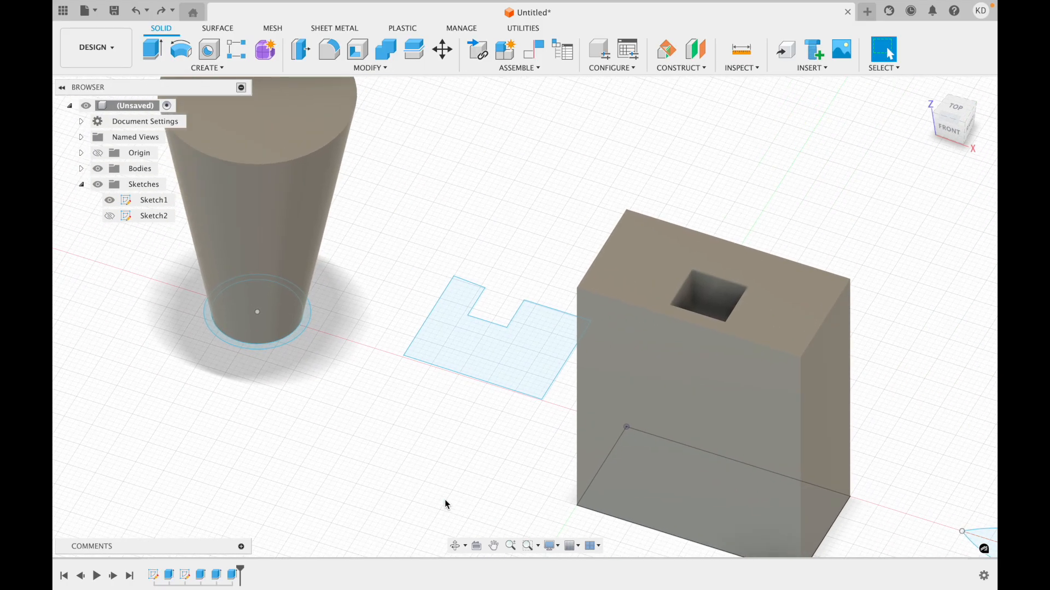
scroll(523, 435, "down", 2)
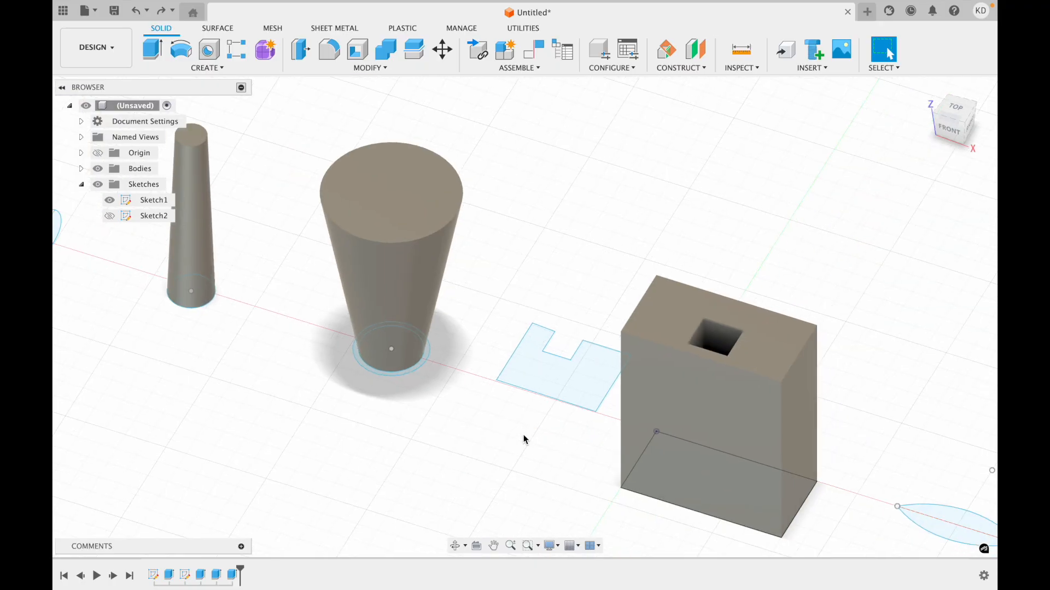
scroll(523, 435, "left", 2)
scroll(523, 435, "right", 4)
scroll(522, 435, "left", 3)
scroll(523, 440, "left", 2)
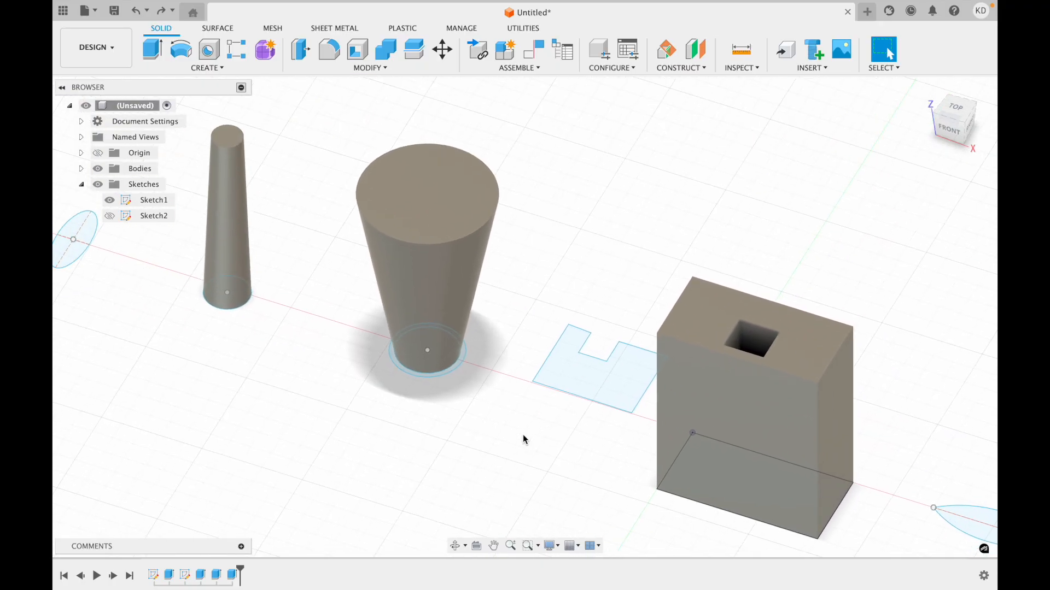